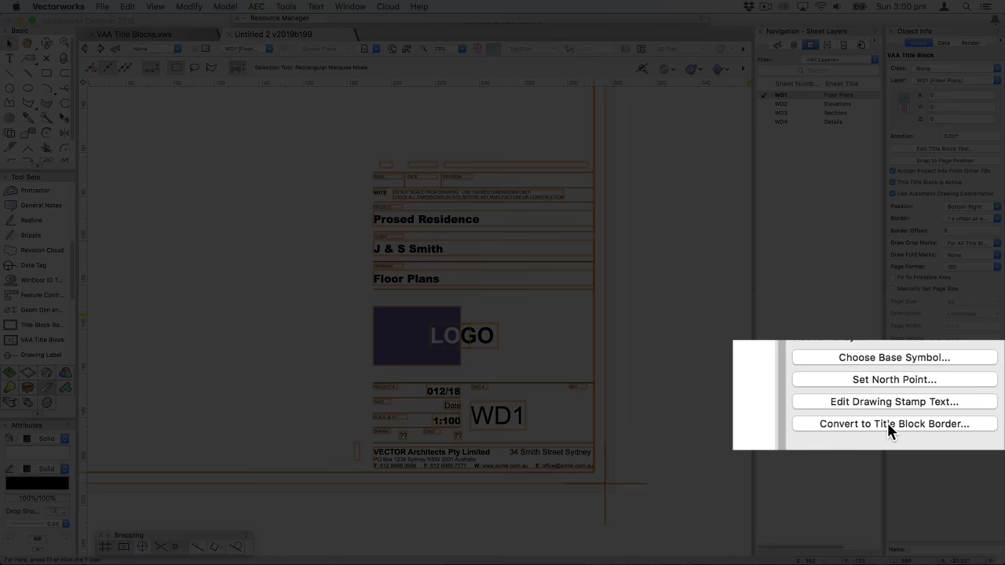
Convert only the selected VAA title block on sheet WD1 to a Title Block Border, keeping the old title block.
{"action": "left_click", "coordinate": [937, 411]}
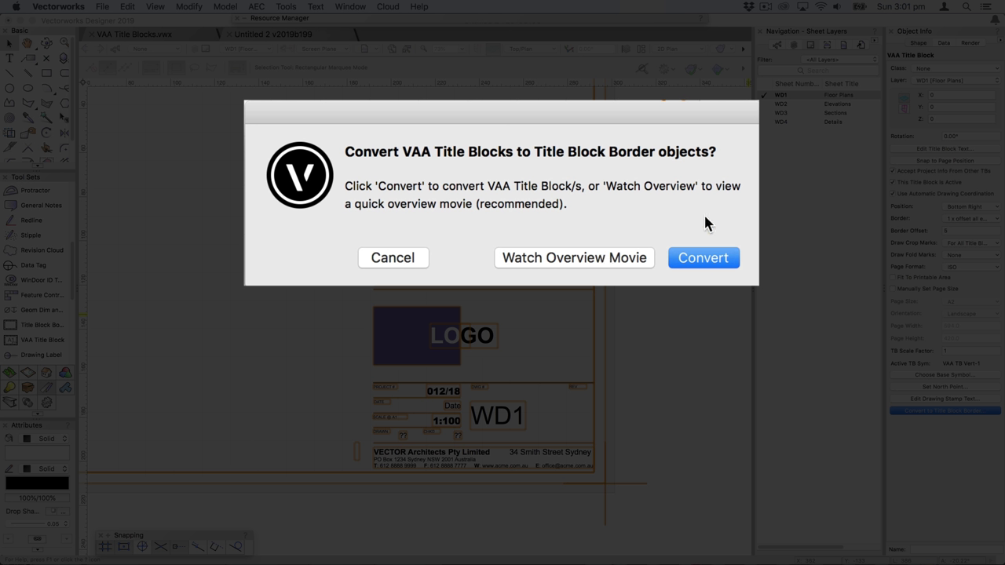
{"action": "left_click", "coordinate": [716, 262]}
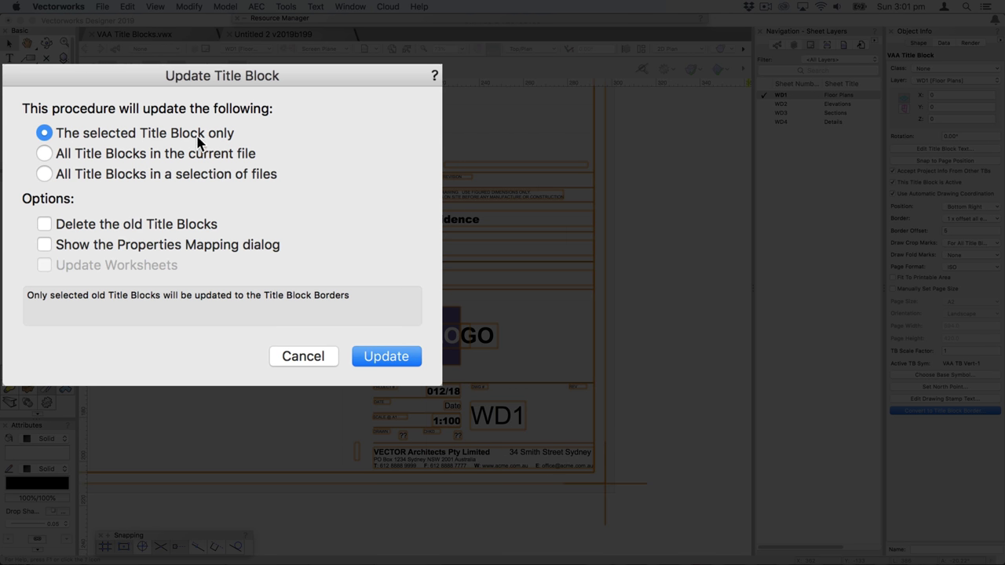
{"action": "left_click", "coordinate": [61, 226]}
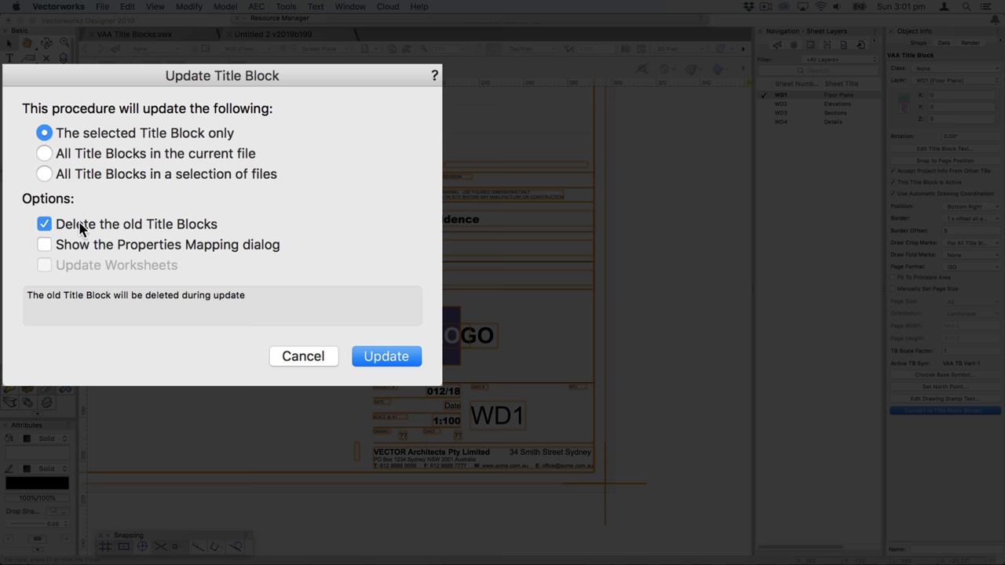
{"action": "left_click", "coordinate": [81, 225]}
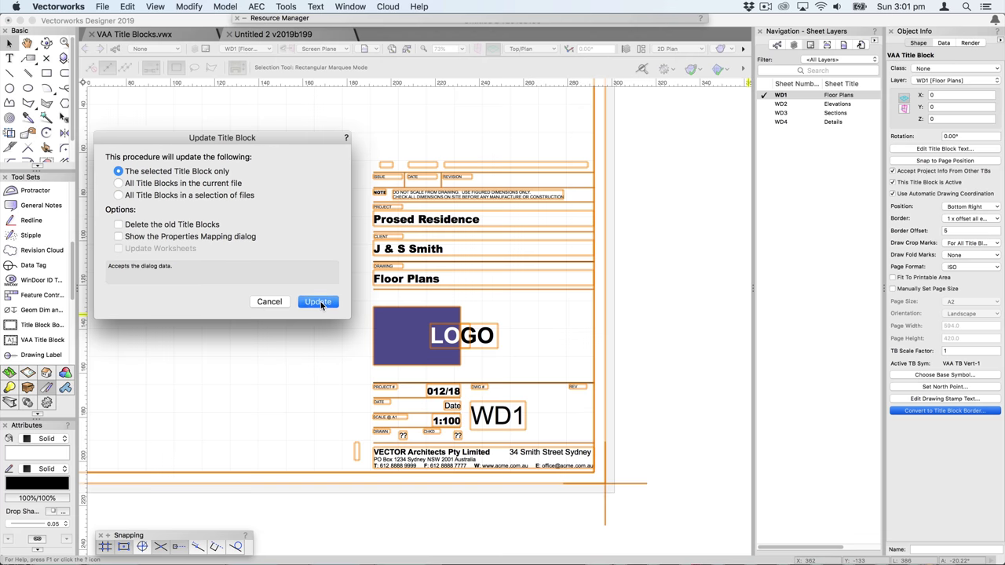
{"action": "left_click", "coordinate": [387, 356]}
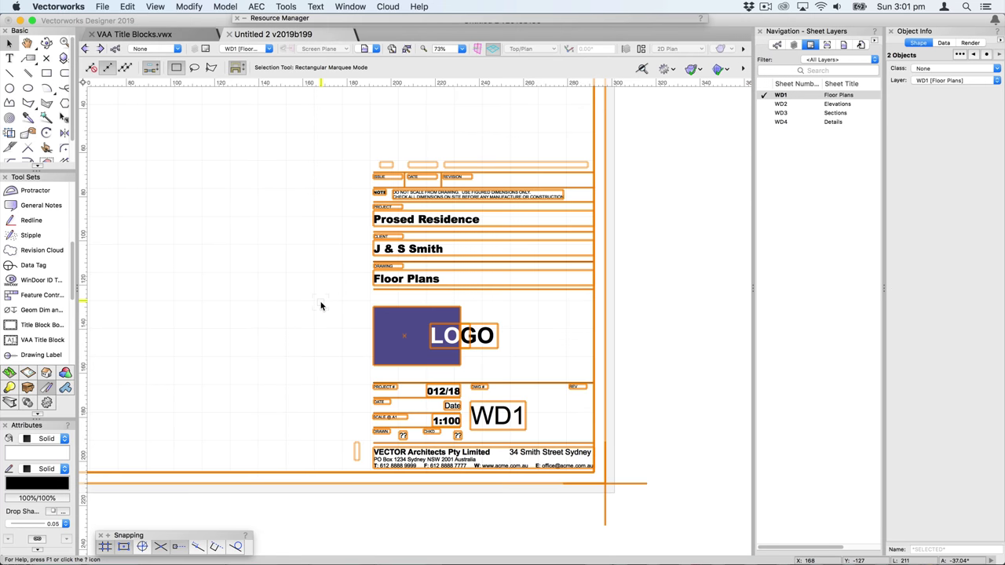
{"action": "left_click", "coordinate": [685, 274]}
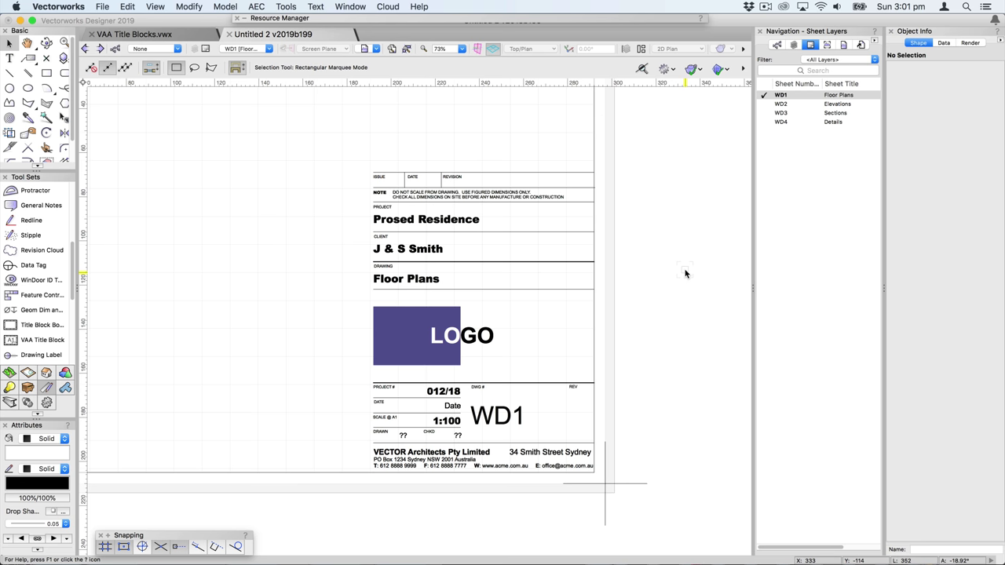
Move the old VAA title block on WD1 away from the new title block border and delete the old one.
{"action": "left_click", "coordinate": [568, 202]}
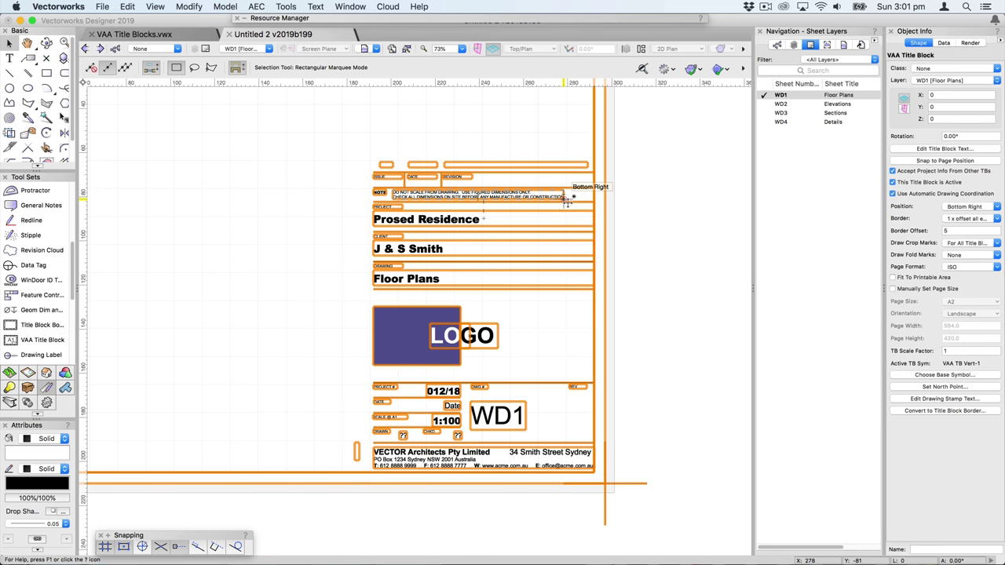
{"action": "left_click_drag", "start_coordinate": [562, 198], "coordinate": [325, 223]}
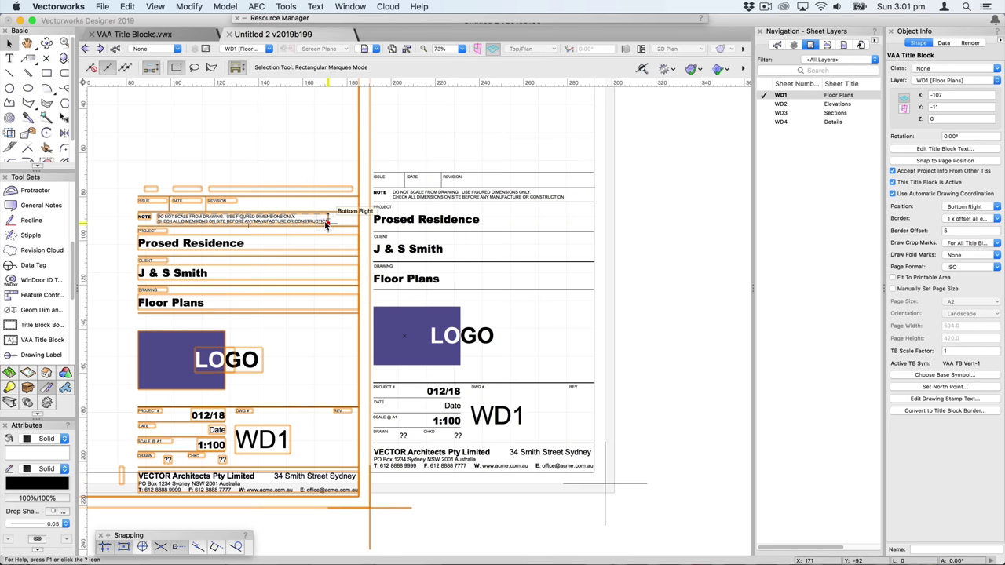
{"action": "left_click", "coordinate": [475, 200]}
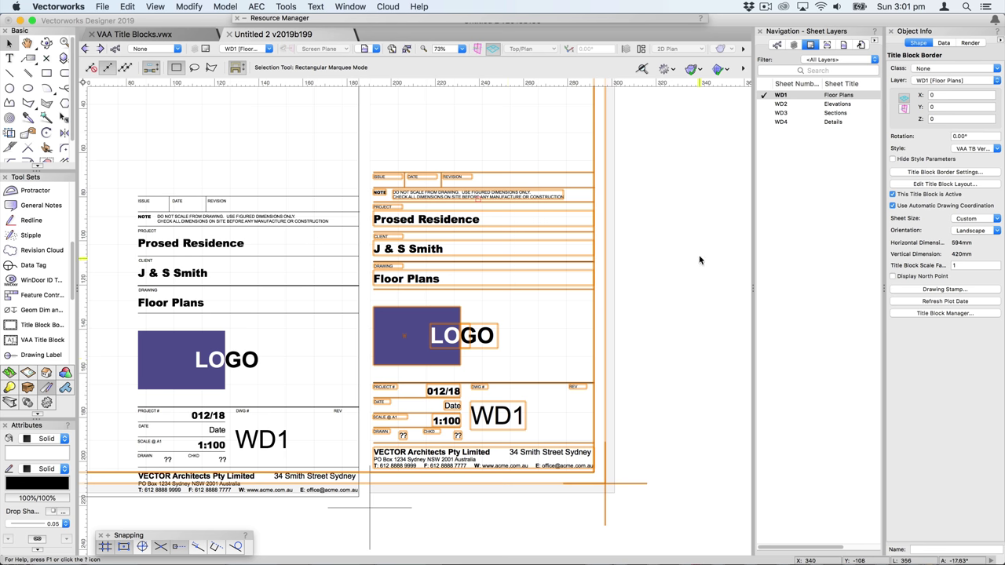
{"action": "left_click", "coordinate": [341, 214]}
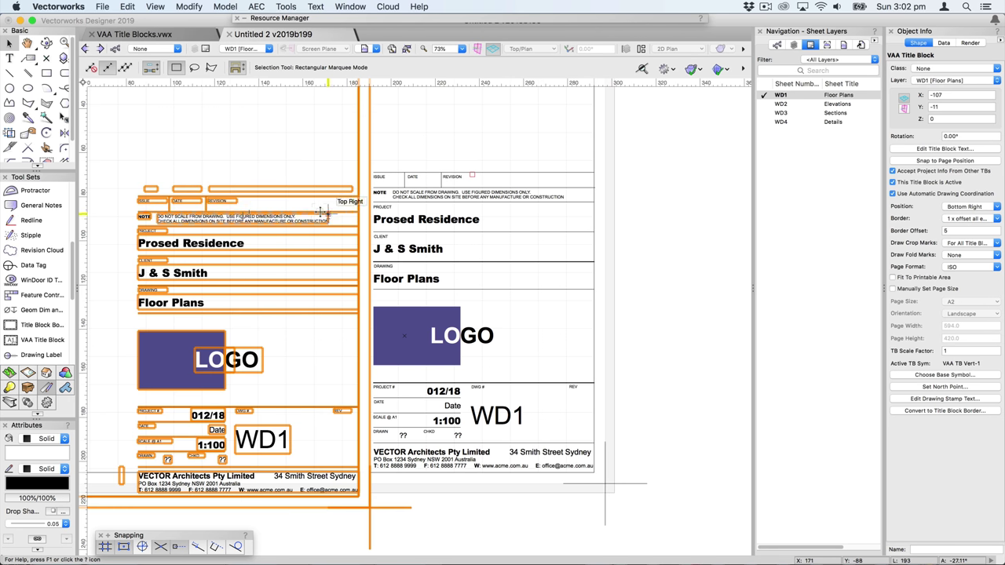
{"action": "key", "text": "Delete"}
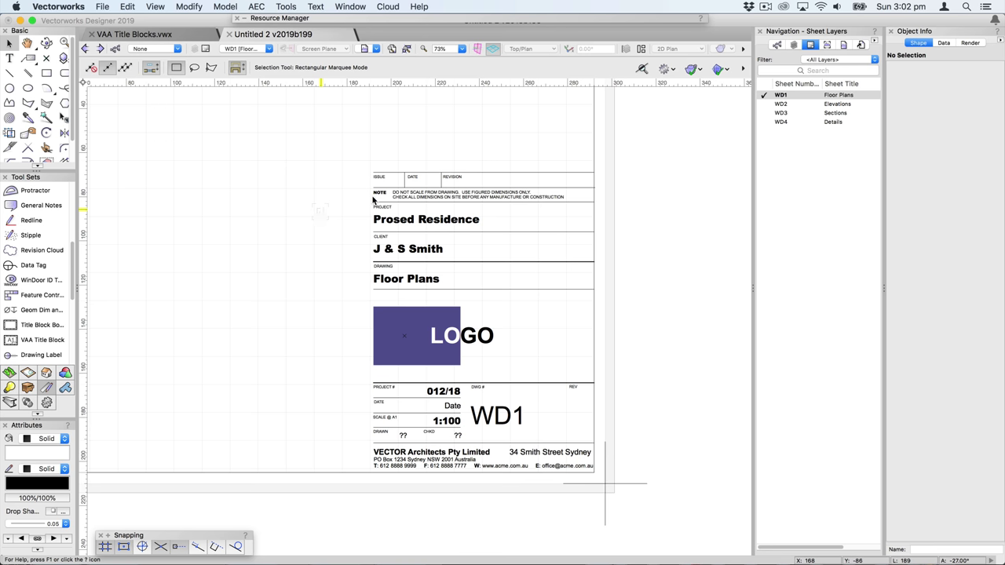
From sheet WD2, convert all VAA title blocks in the current file to Title Block Borders, deleting the old title blocks.
{"action": "left_click", "coordinate": [763, 103]}
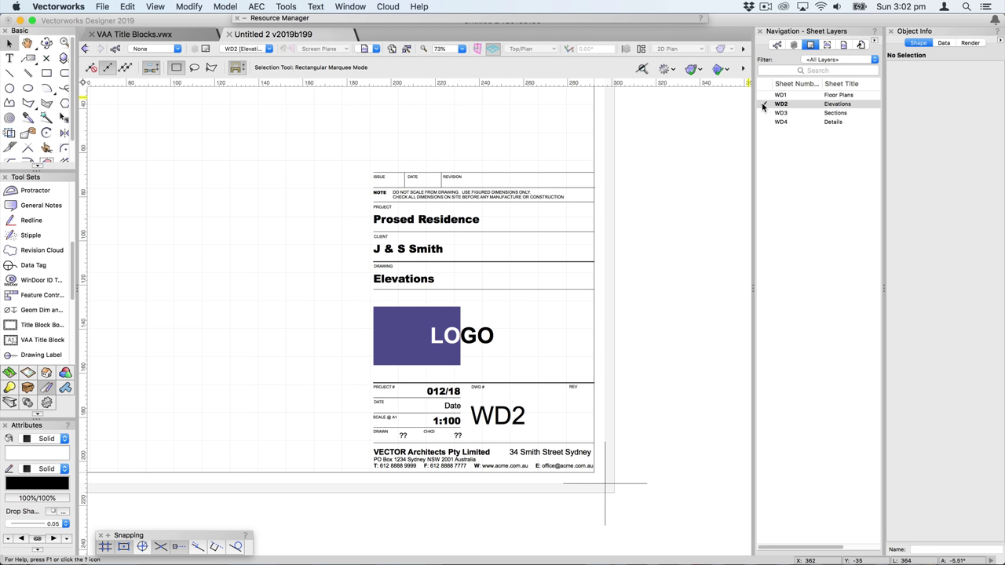
{"action": "left_click", "coordinate": [533, 235]}
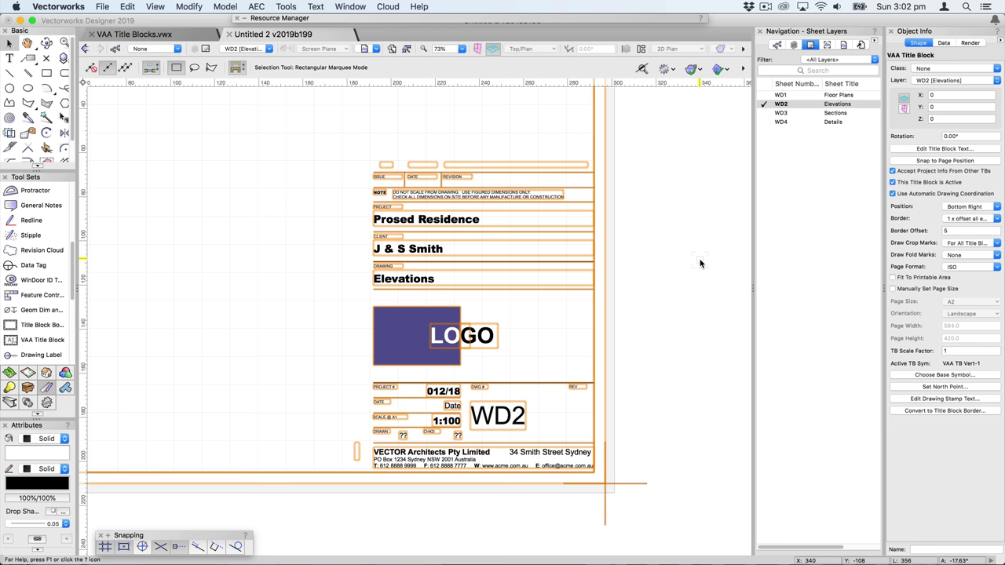
{"action": "left_click", "coordinate": [950, 412]}
{"action": "left_click", "coordinate": [625, 232]}
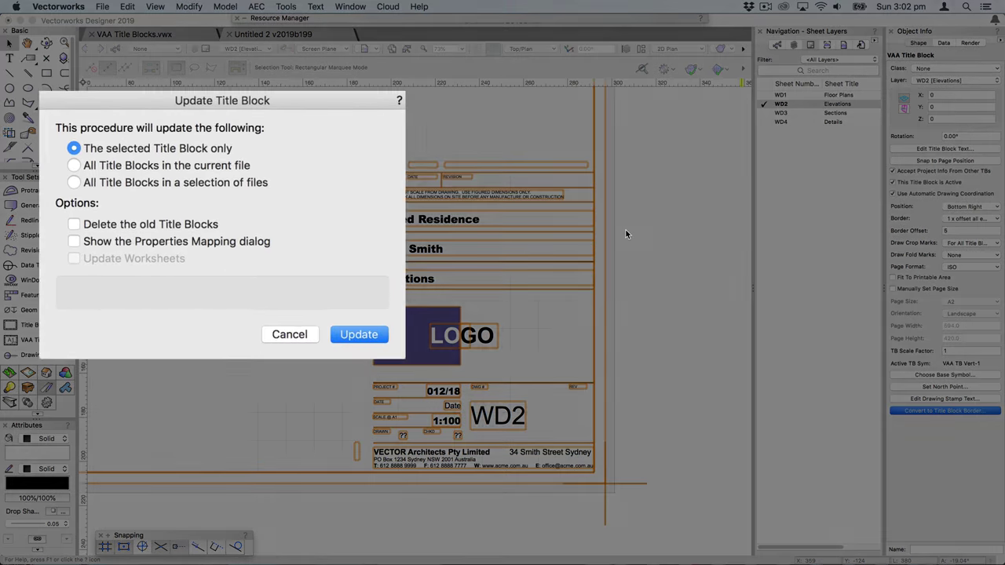
{"action": "left_click", "coordinate": [99, 155]}
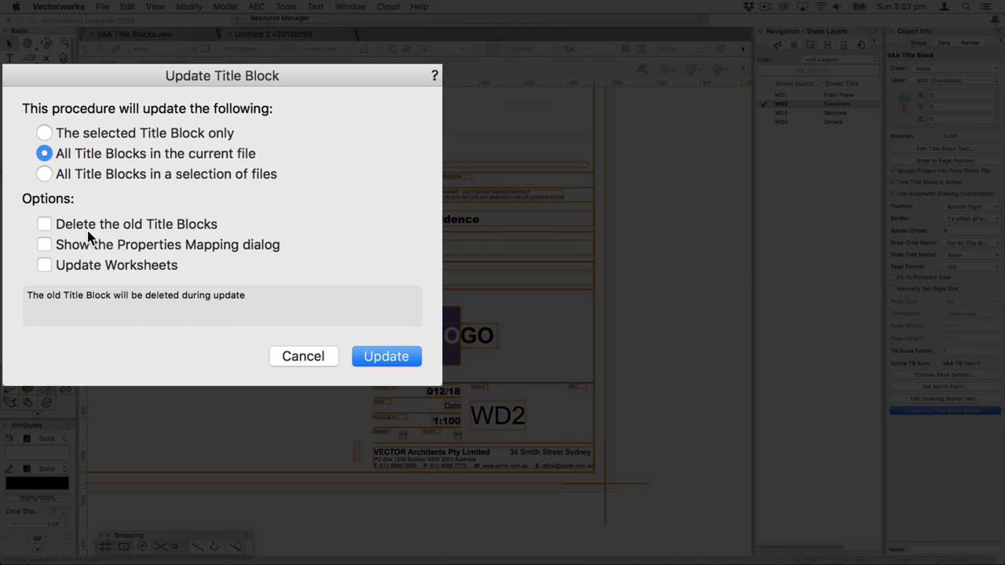
{"action": "left_click", "coordinate": [62, 227]}
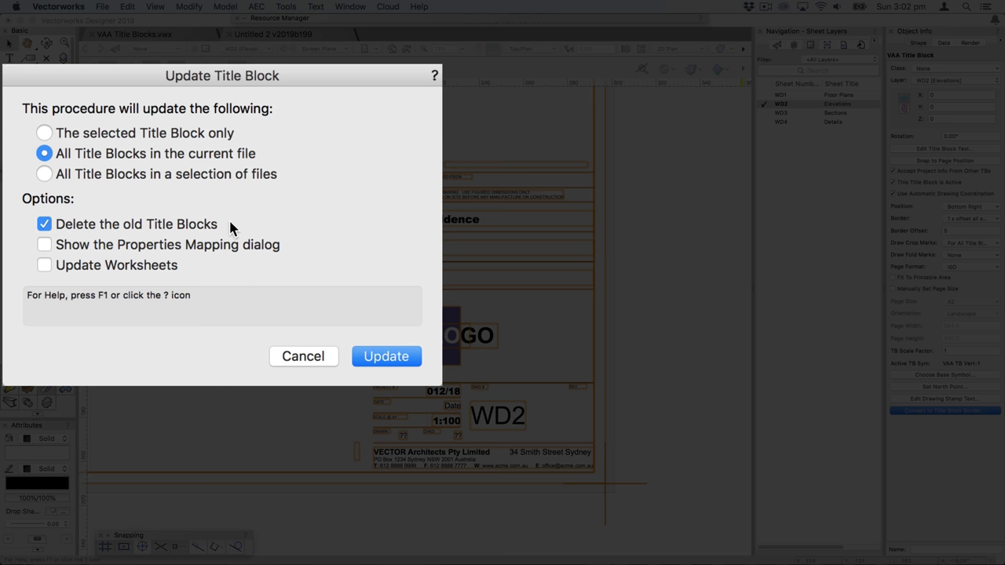
{"action": "left_click", "coordinate": [399, 357]}
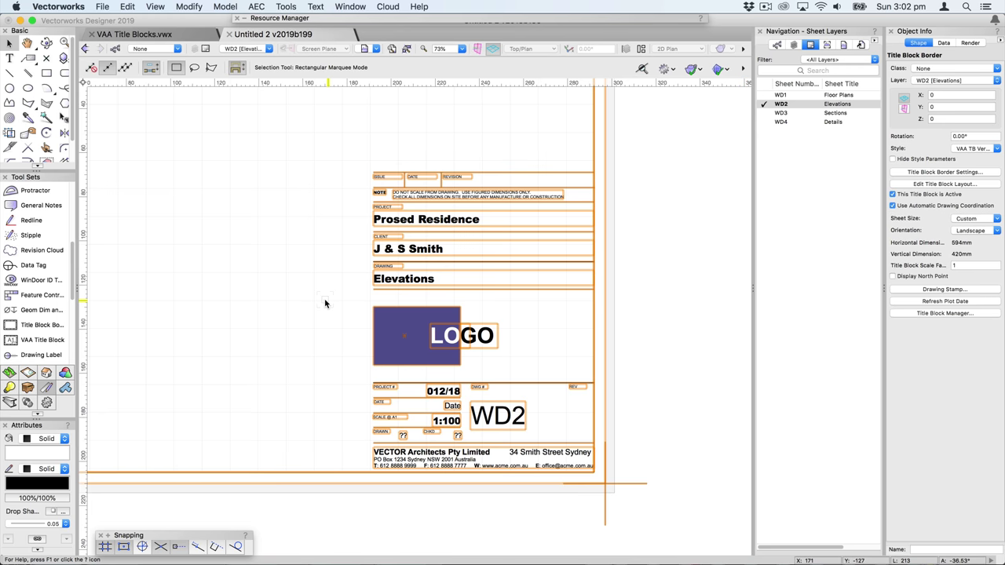
Check the converted title block borders on sheets WD2, WD3 and WD4.
{"action": "left_click", "coordinate": [292, 288]}
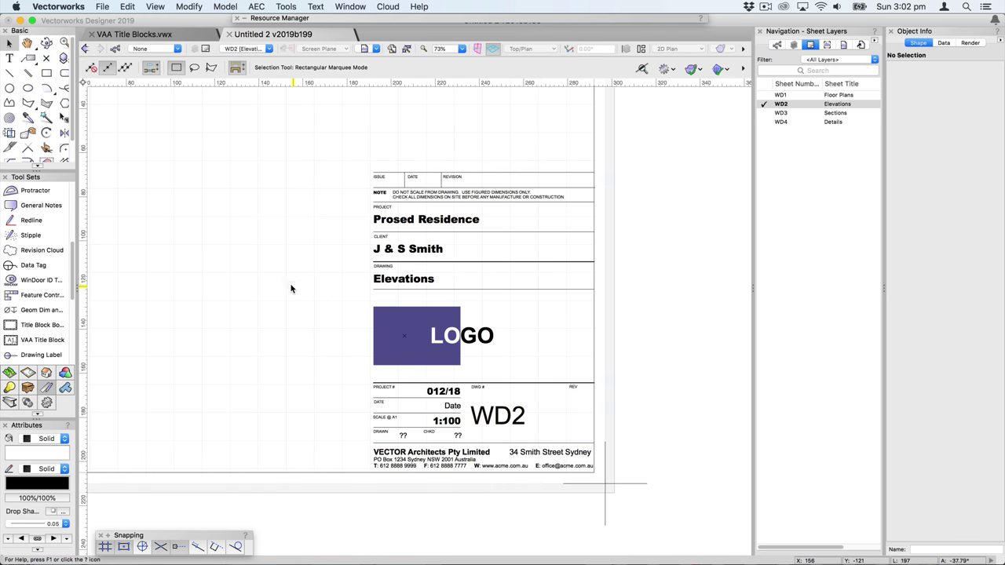
{"action": "left_click", "coordinate": [446, 243]}
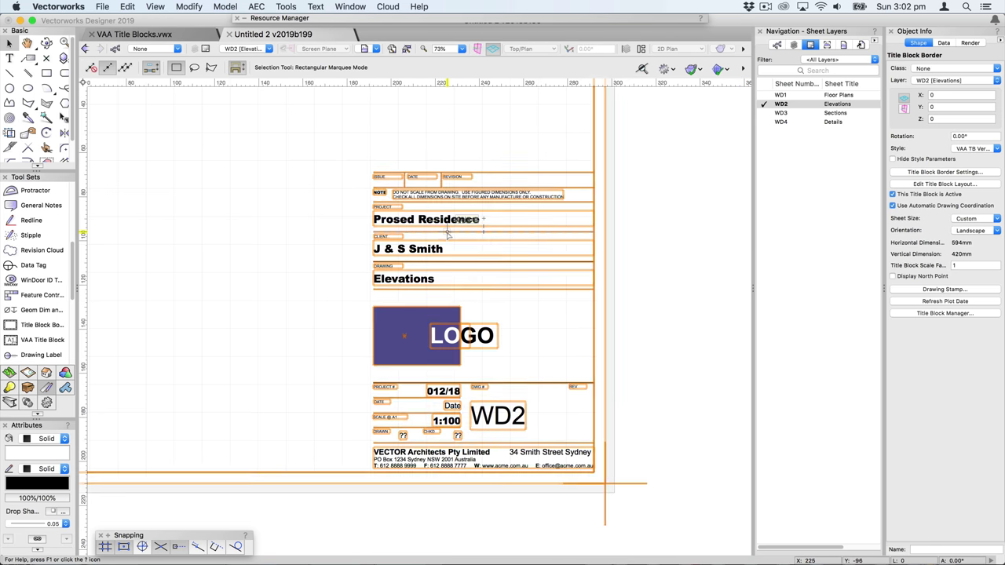
{"action": "left_click", "coordinate": [765, 113]}
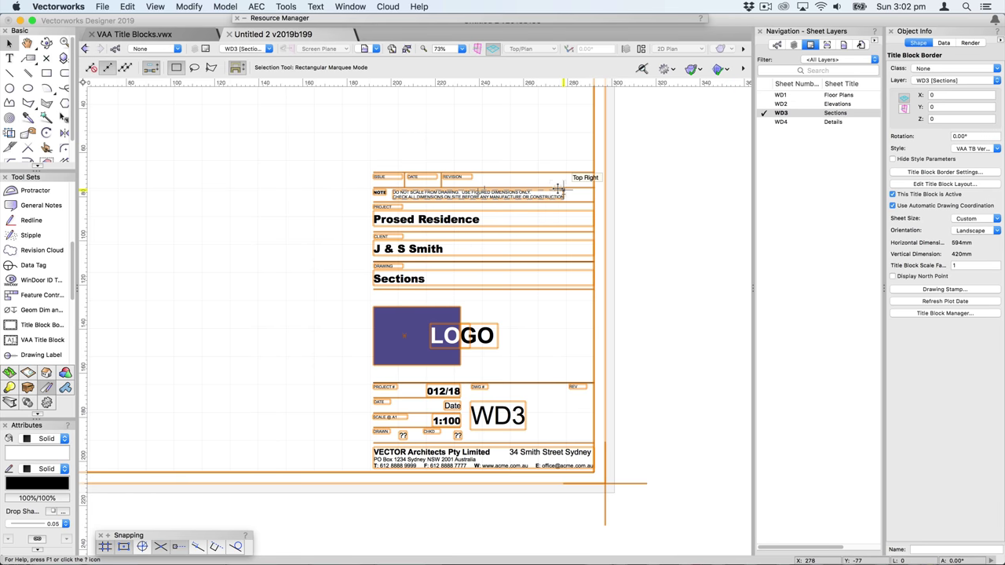
{"action": "left_click", "coordinate": [765, 123]}
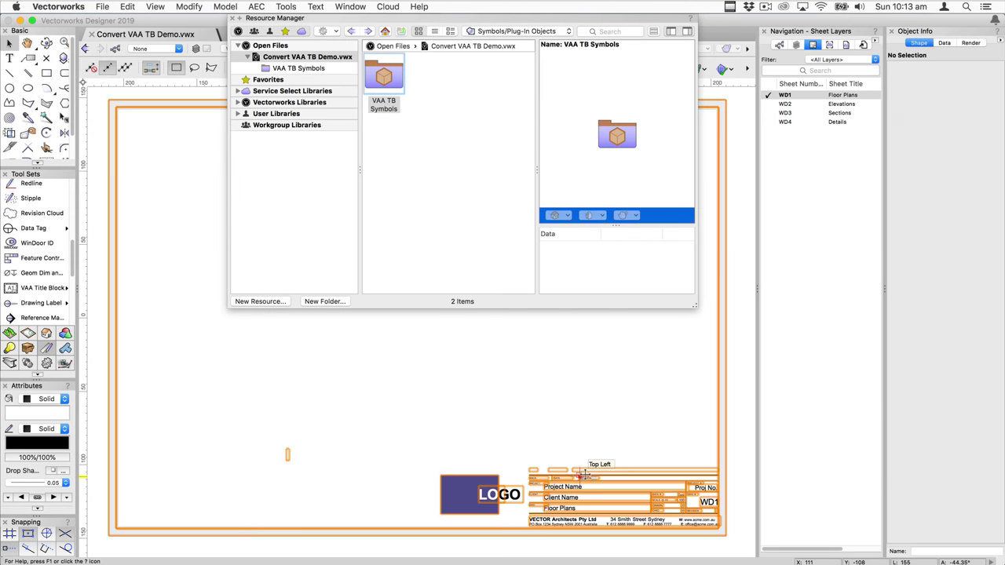
Select the title block on WD1 and examine the VAA TB Symbols folder among the resources of Convert VAA TB Demo.vwx.
{"action": "left_click", "coordinate": [582, 474]}
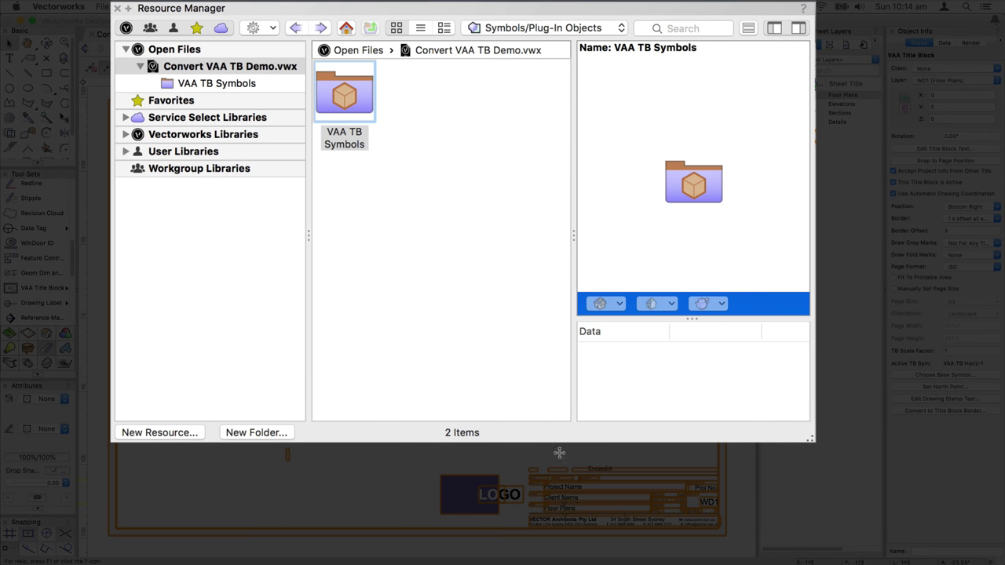
{"action": "left_click", "coordinate": [514, 28]}
{"action": "left_click", "coordinate": [511, 28]}
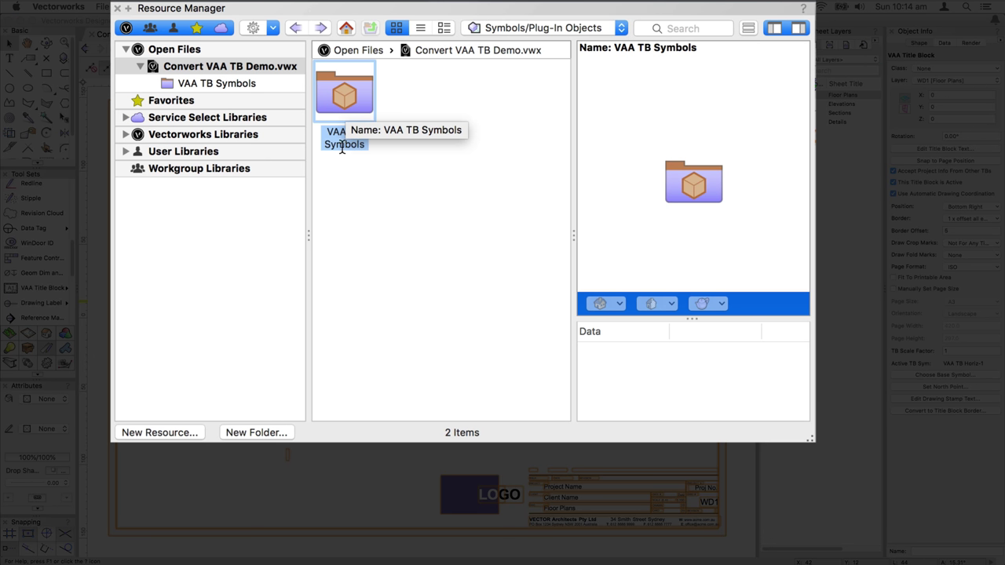
{"action": "double_click", "coordinate": [344, 100]}
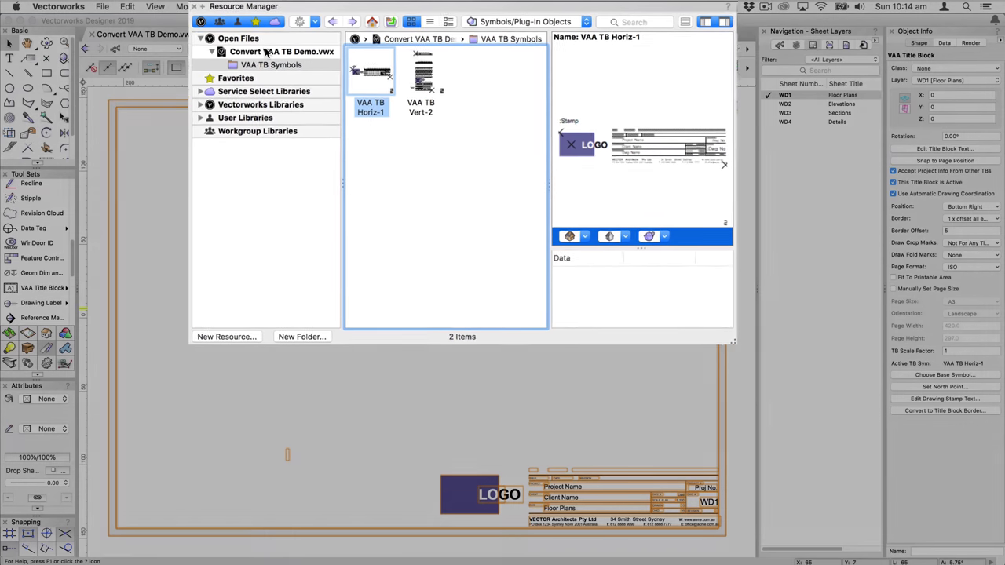
{"action": "left_click", "coordinate": [211, 66]}
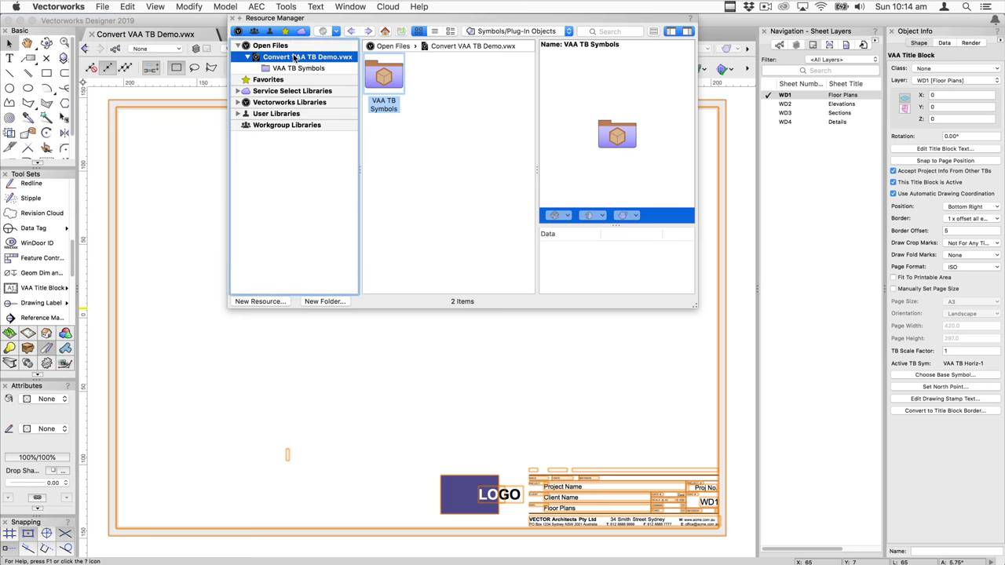
Convert all title blocks in Convert VAA TB Demo.vwx to Title Block Borders with deletion of the old title blocks enabled.
{"action": "left_click", "coordinate": [959, 411]}
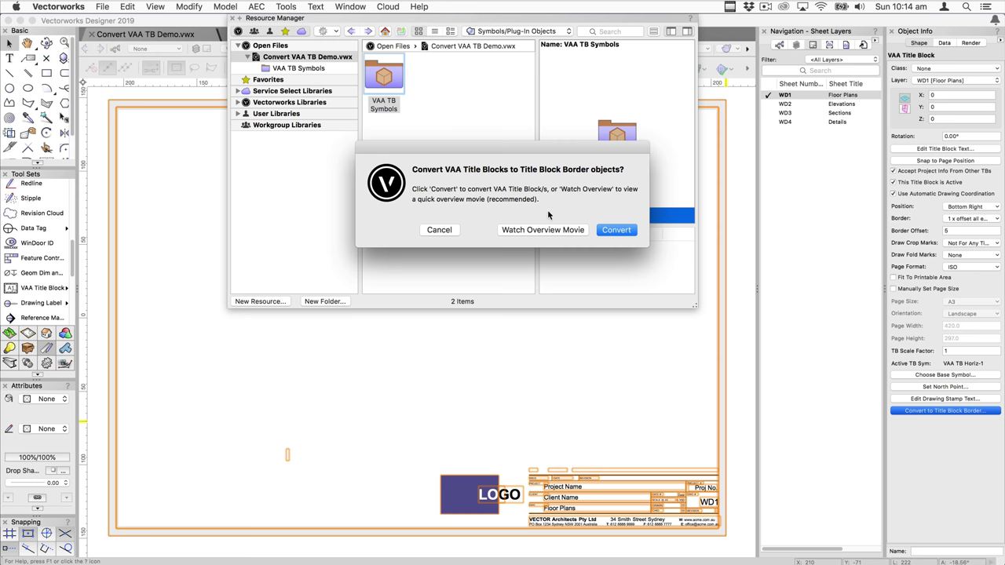
{"action": "left_click", "coordinate": [605, 232]}
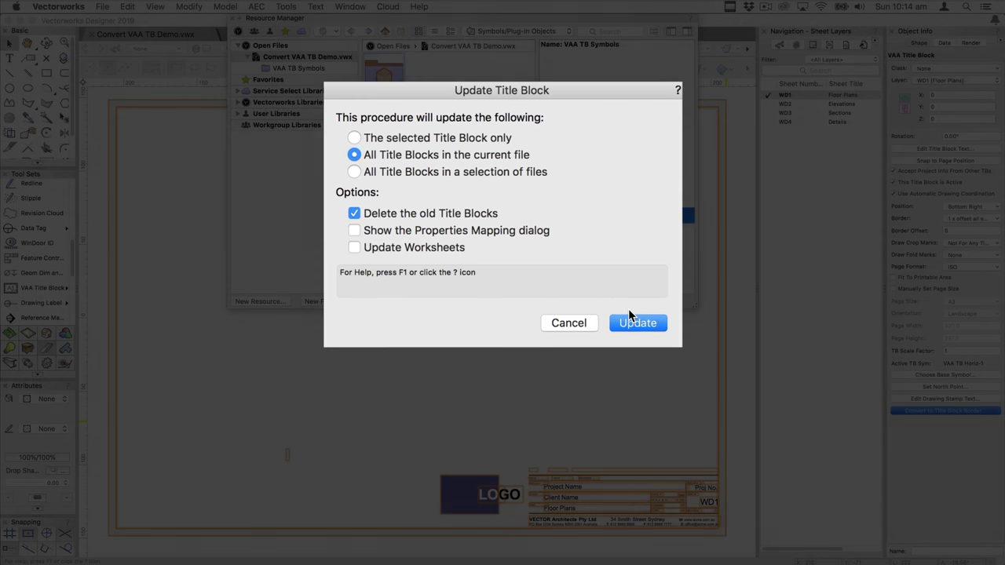
{"action": "left_click", "coordinate": [635, 323]}
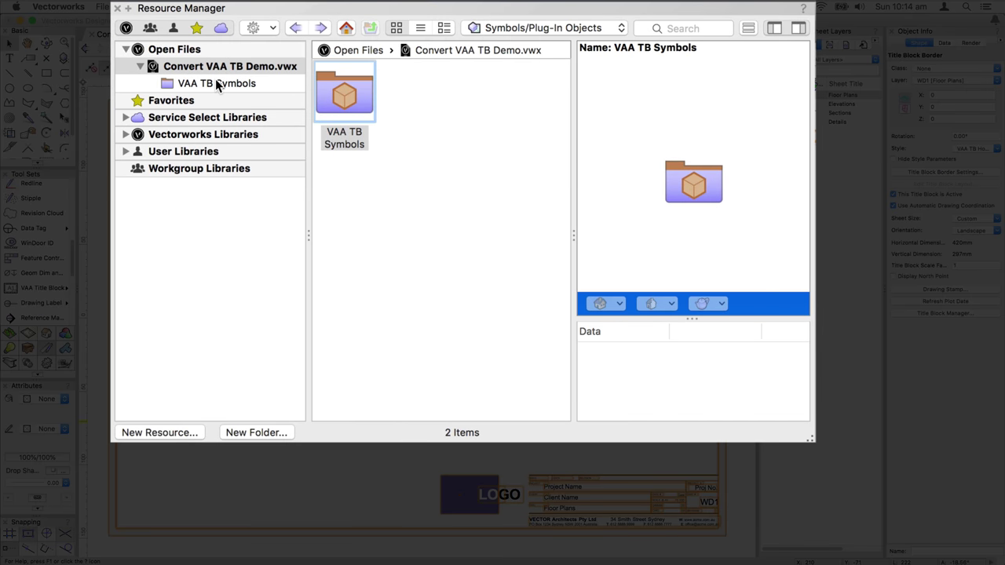
Compare the VAA TB Horiz-1 and VAA TB Vert-2 symbols with their title block border styles in the VAA TB Symbols folder.
{"action": "left_click", "coordinate": [218, 84]}
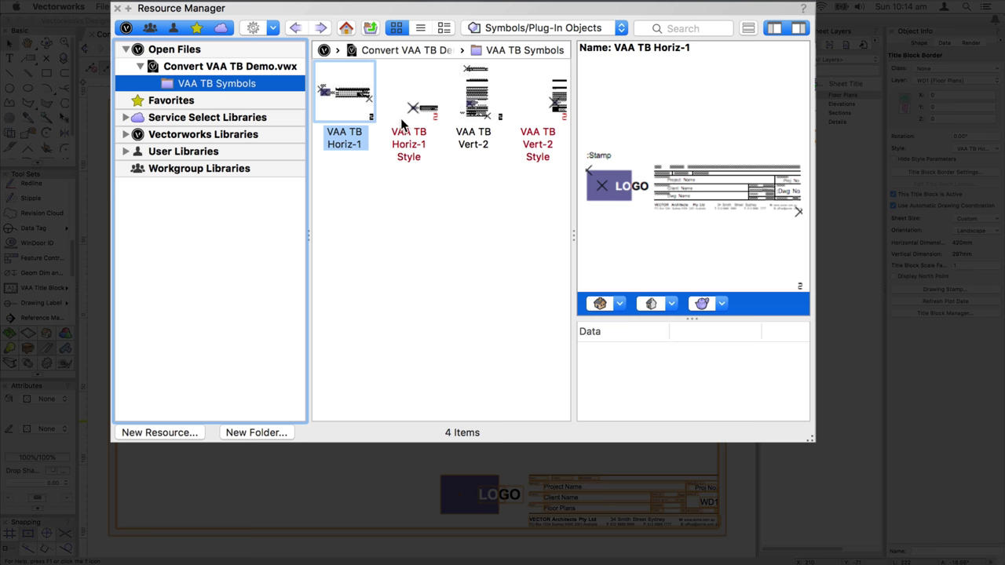
{"action": "left_click", "coordinate": [430, 110]}
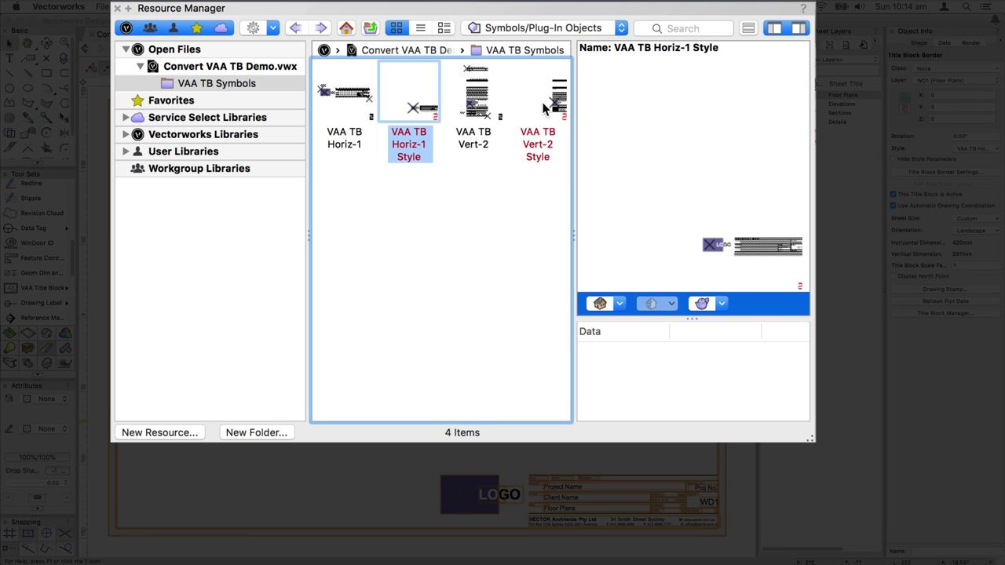
{"action": "left_click", "coordinate": [547, 107]}
{"action": "left_click", "coordinate": [419, 111]}
{"action": "left_click", "coordinate": [540, 113]}
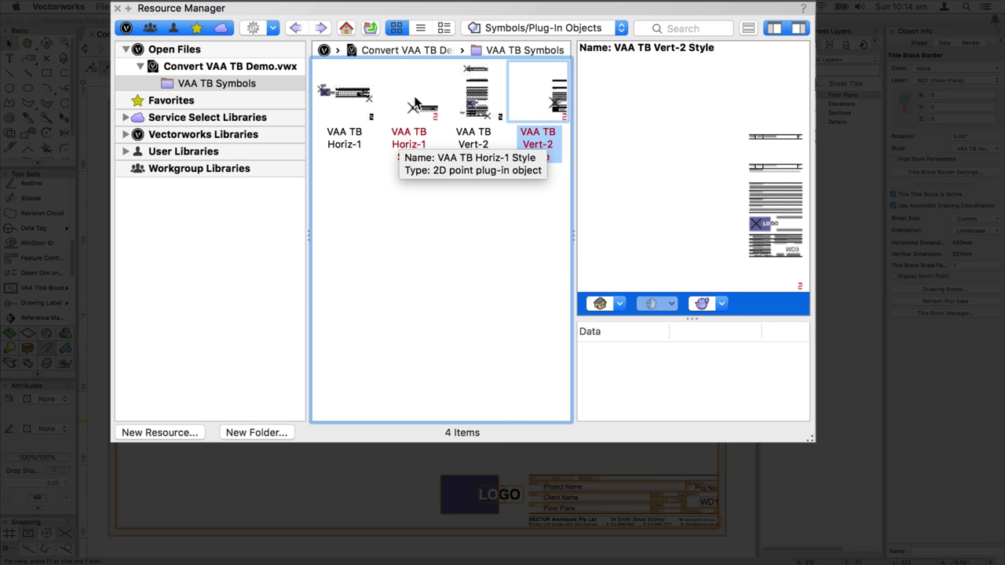
{"action": "left_click", "coordinate": [416, 205]}
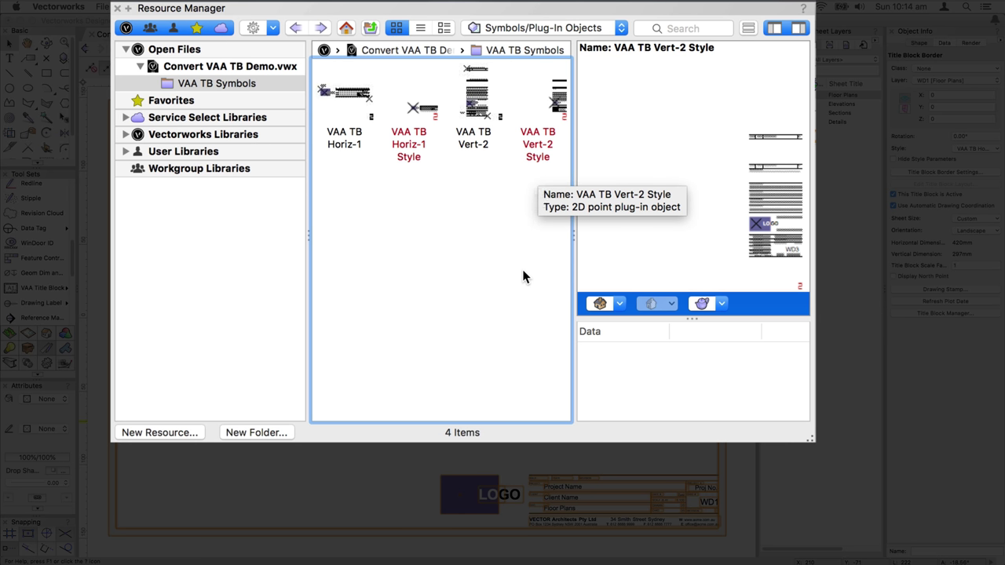
{"action": "left_click", "coordinate": [353, 91]}
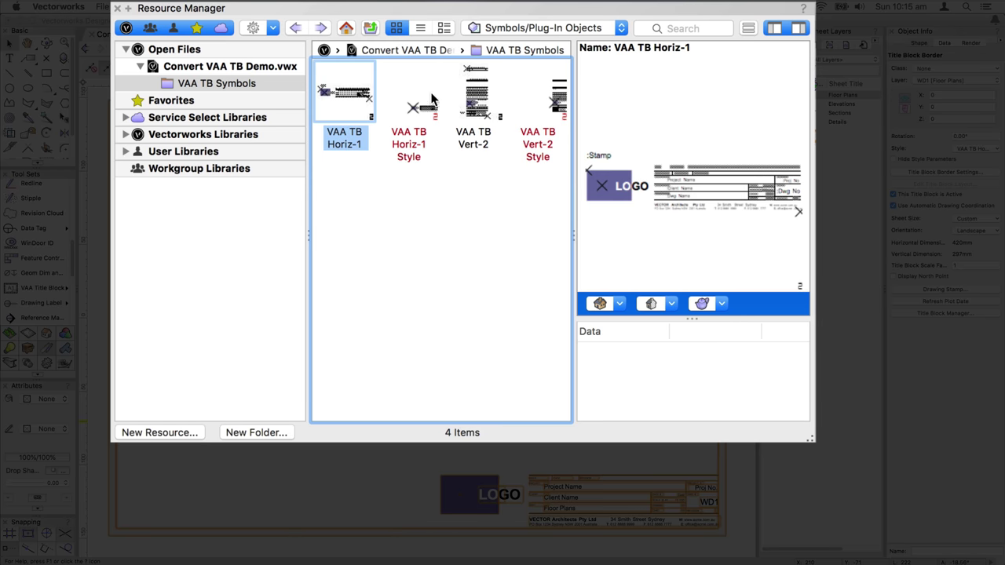
{"action": "left_click", "coordinate": [457, 96]}
{"action": "left_click", "coordinate": [413, 104]}
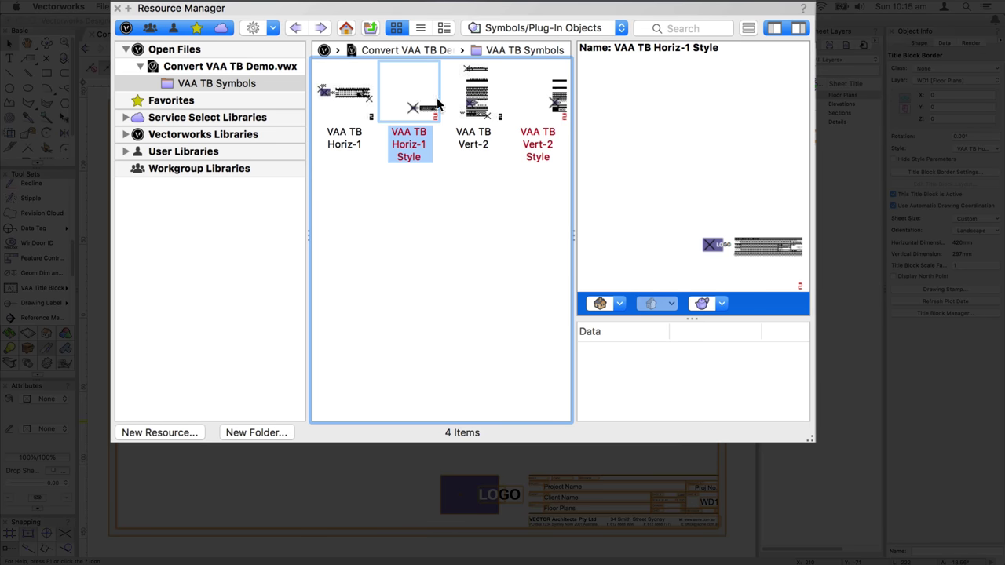
{"action": "left_click", "coordinate": [537, 118]}
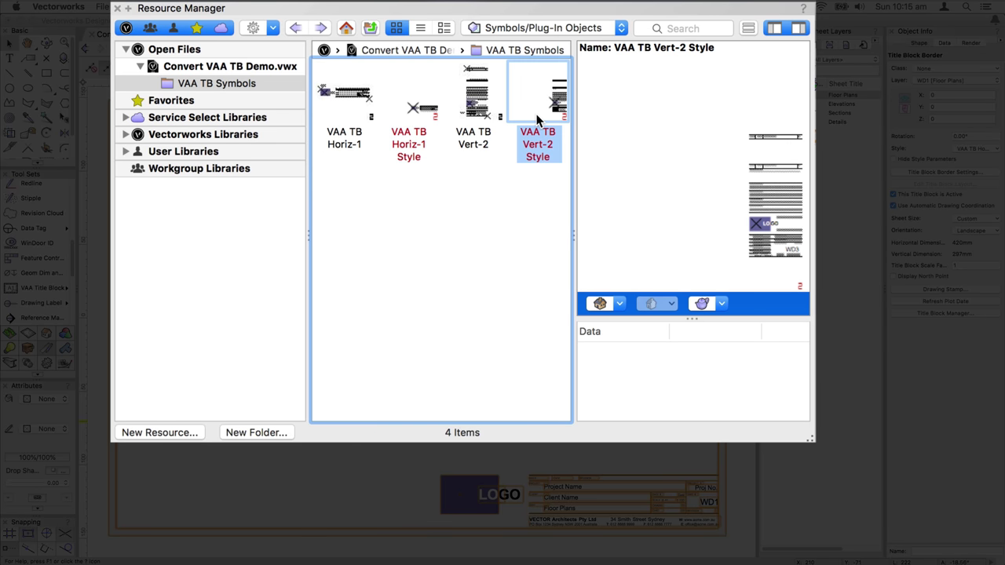
Select the VAA TB Horiz-1 Style resource and check the editing commands available for it and for the title block on WD1.
{"action": "left_click", "coordinate": [416, 104]}
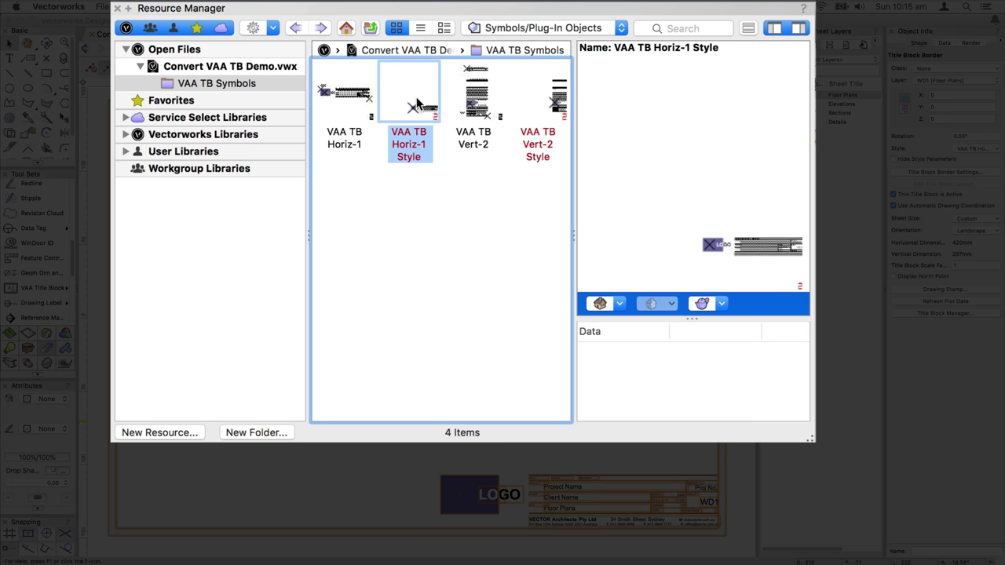
{"action": "right_click", "coordinate": [416, 102]}
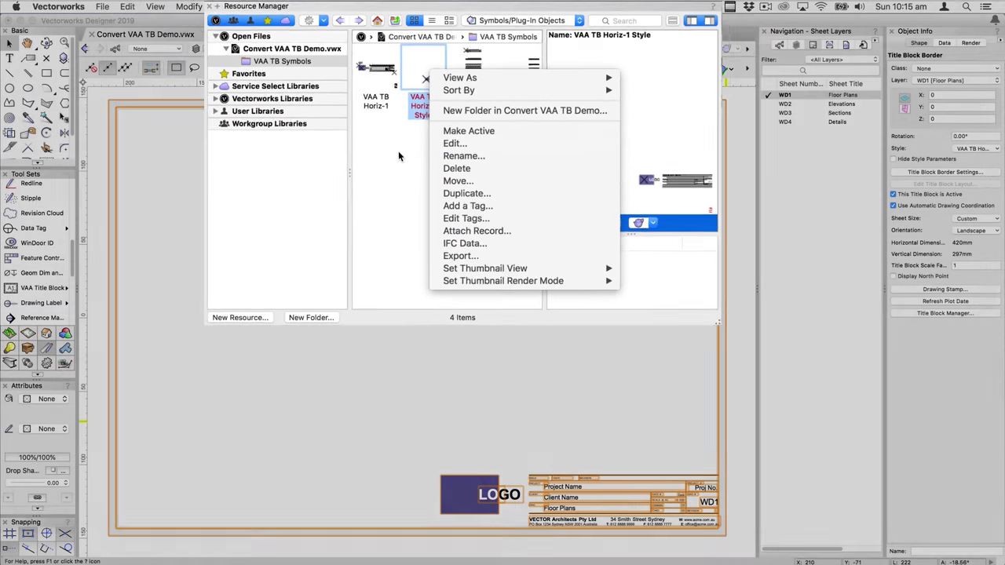
{"action": "key", "text": "Escape"}
{"action": "right_click", "coordinate": [723, 253]}
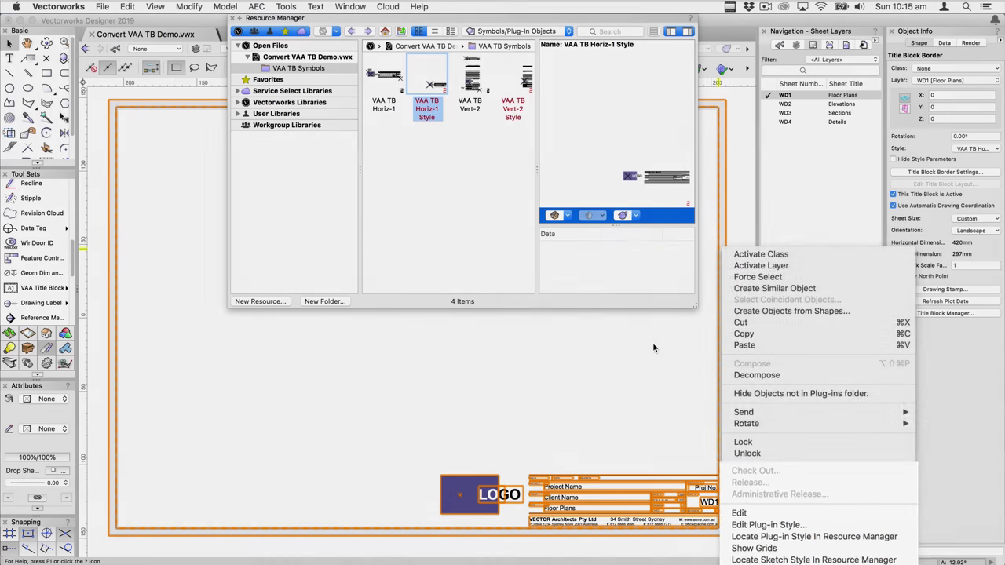
{"action": "left_click", "coordinate": [652, 348]}
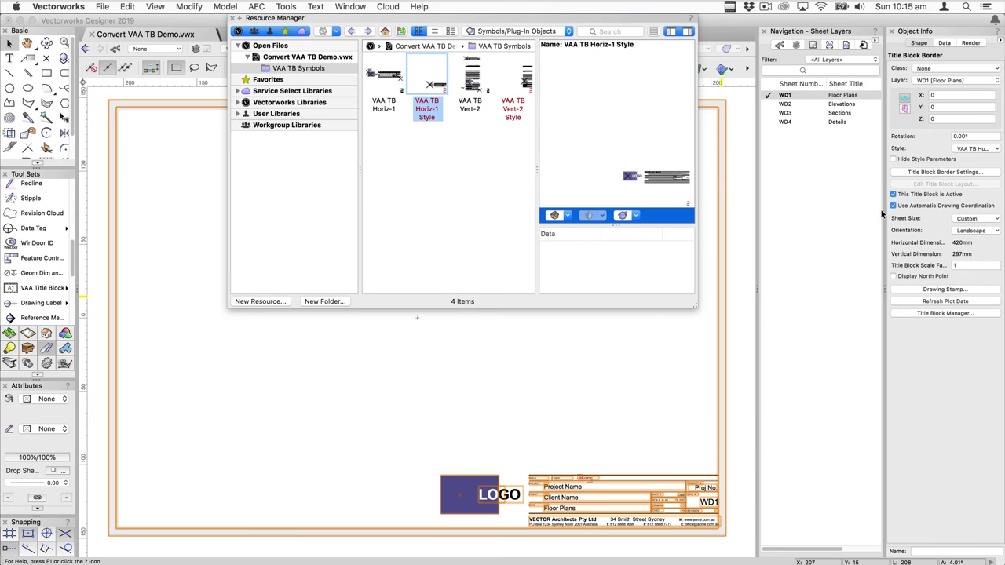
View the VAA TB Horiz-1 Style definition and the WD1 title block border's settings, closing both without changes.
{"action": "left_click", "coordinate": [962, 148]}
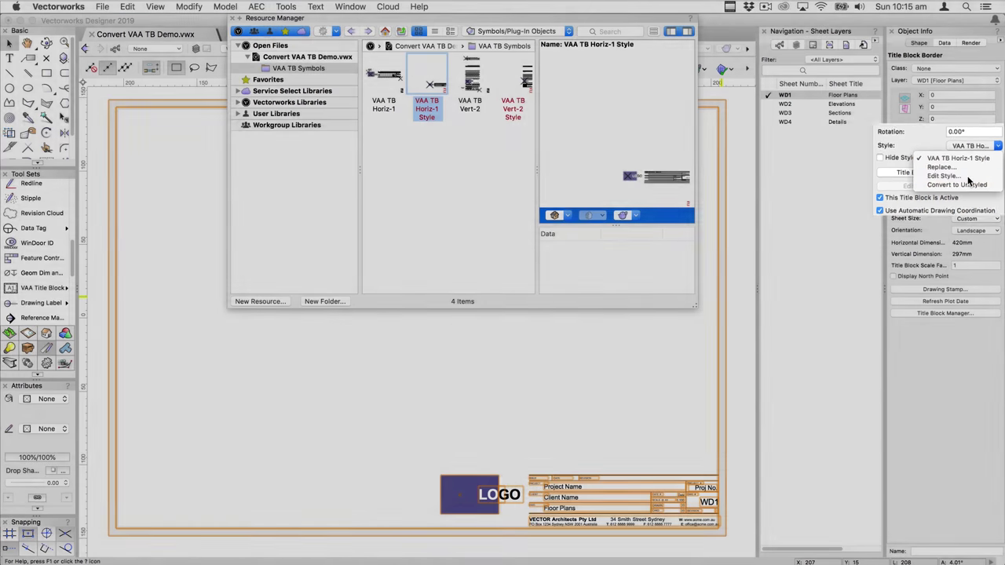
{"action": "left_click", "coordinate": [973, 179]}
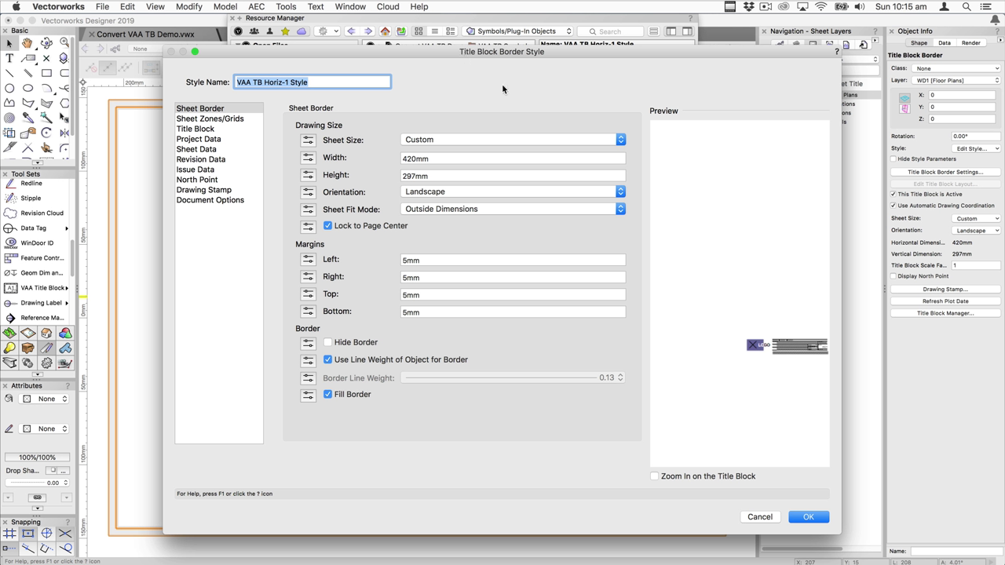
{"action": "left_click", "coordinate": [757, 515]}
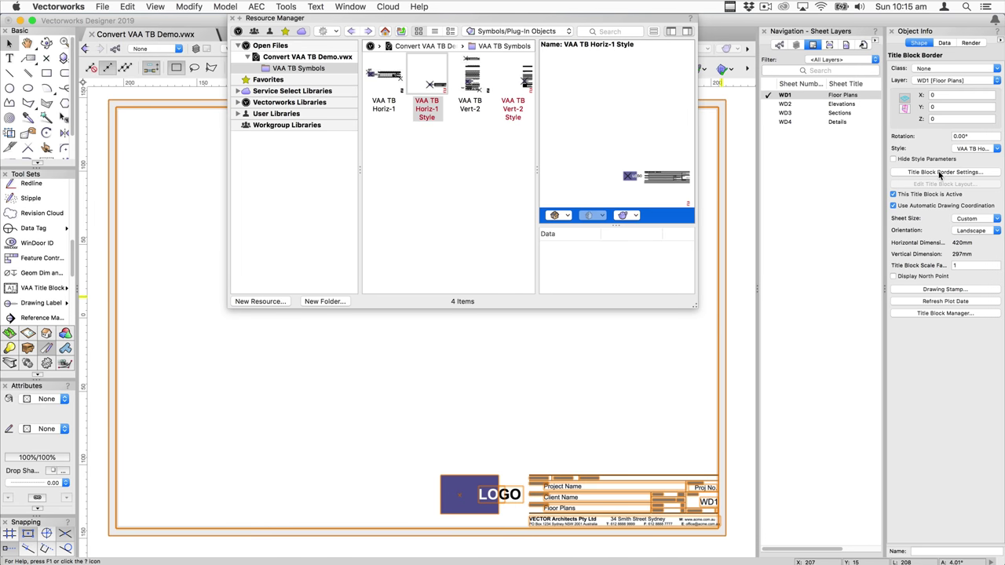
{"action": "left_click", "coordinate": [935, 174]}
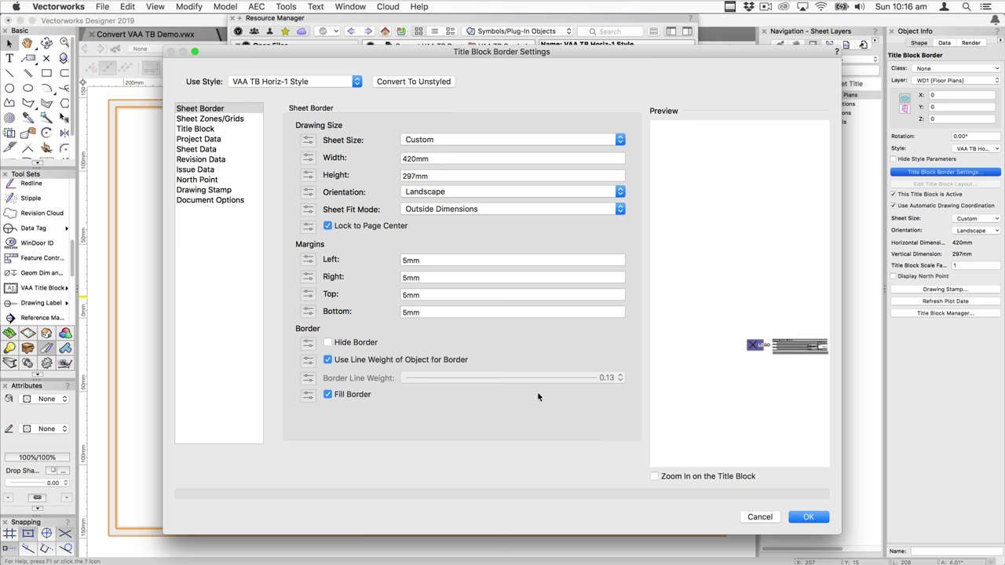
{"action": "left_click", "coordinate": [757, 517]}
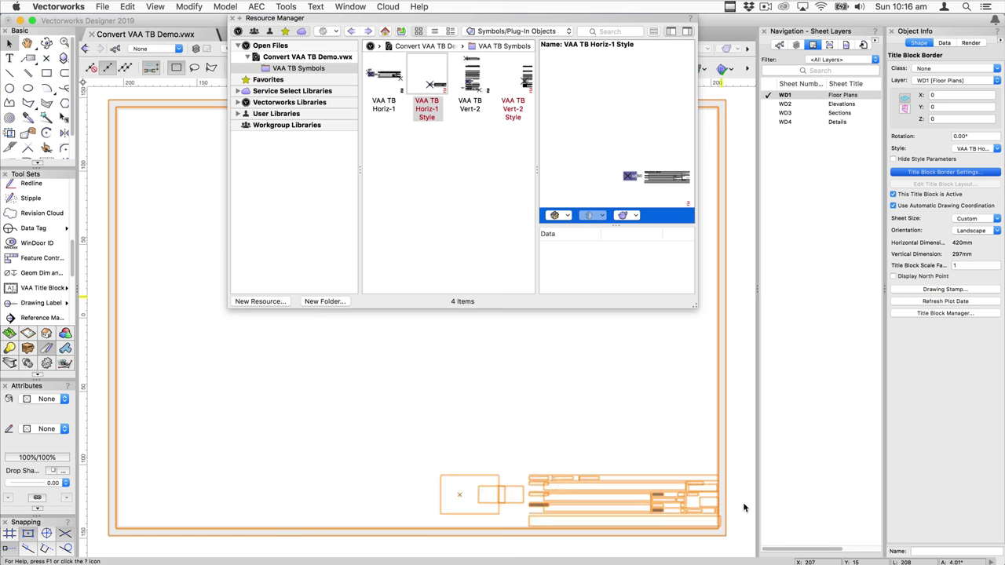
Open the title block layout of the VAA TB Horiz-1 Style resource for editing and collapse the Resource Manager.
{"action": "right_click", "coordinate": [437, 85]}
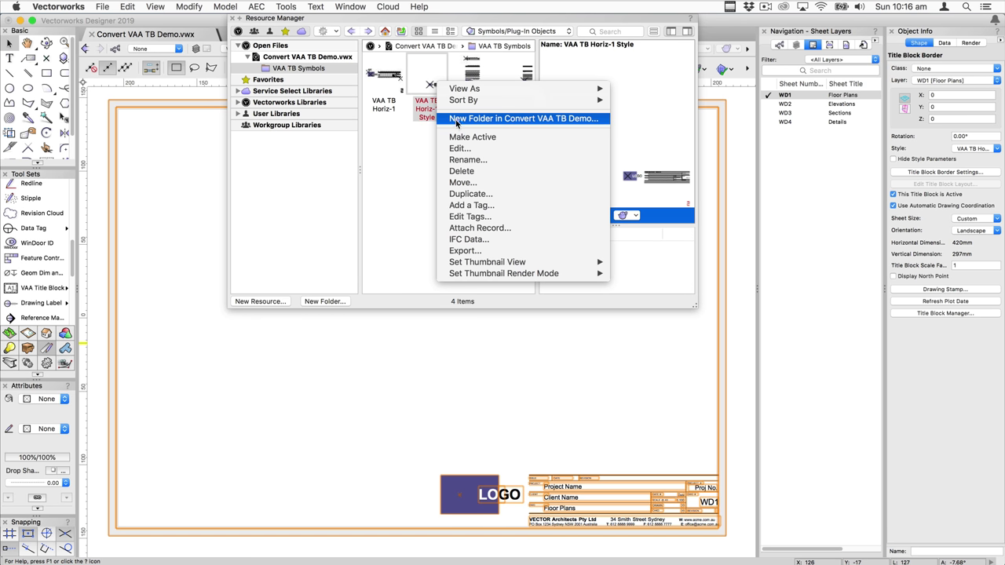
{"action": "left_click", "coordinate": [461, 148]}
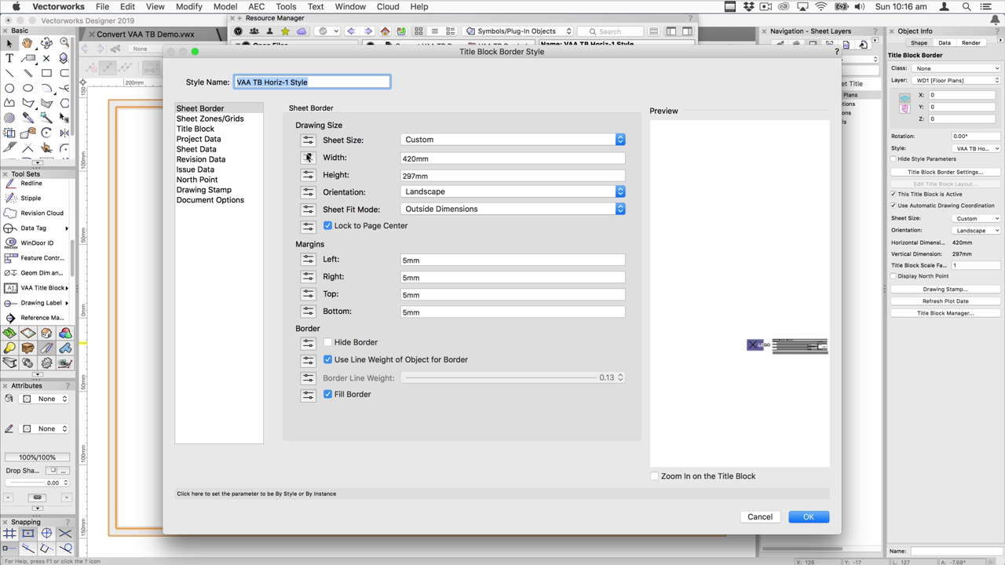
{"action": "left_click", "coordinate": [221, 130]}
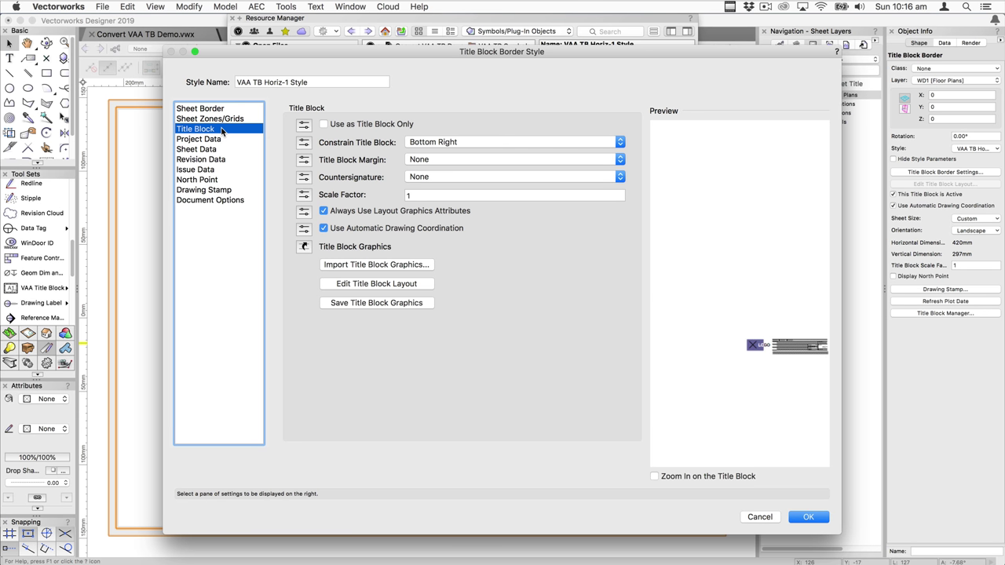
{"action": "left_click", "coordinate": [331, 288]}
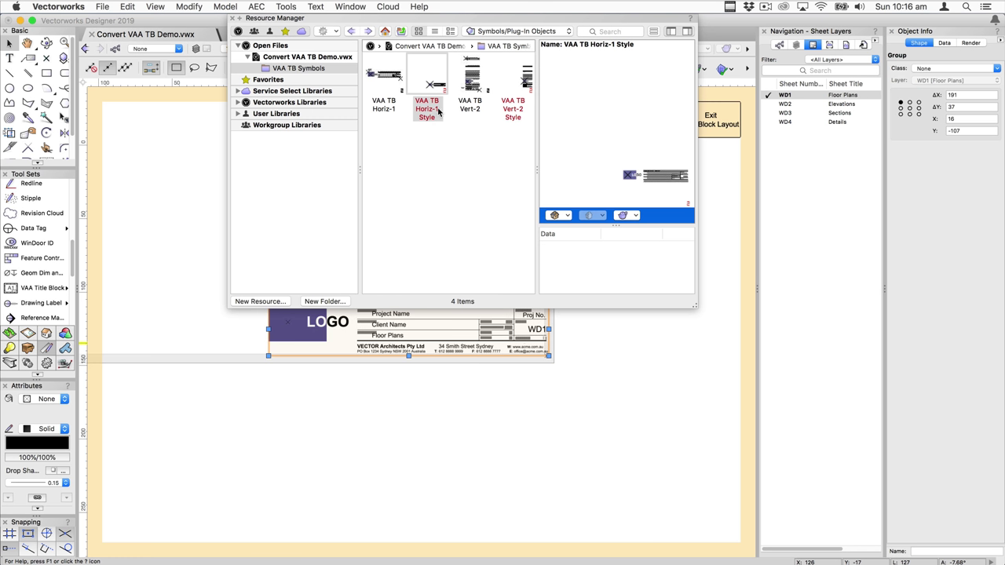
{"action": "left_click", "coordinate": [436, 95]}
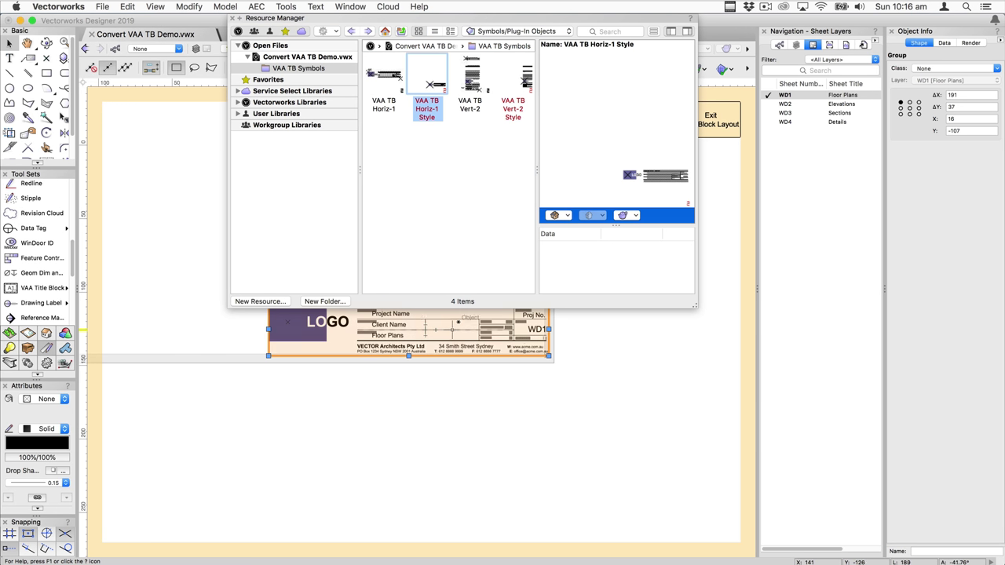
{"action": "left_click", "coordinate": [239, 18]}
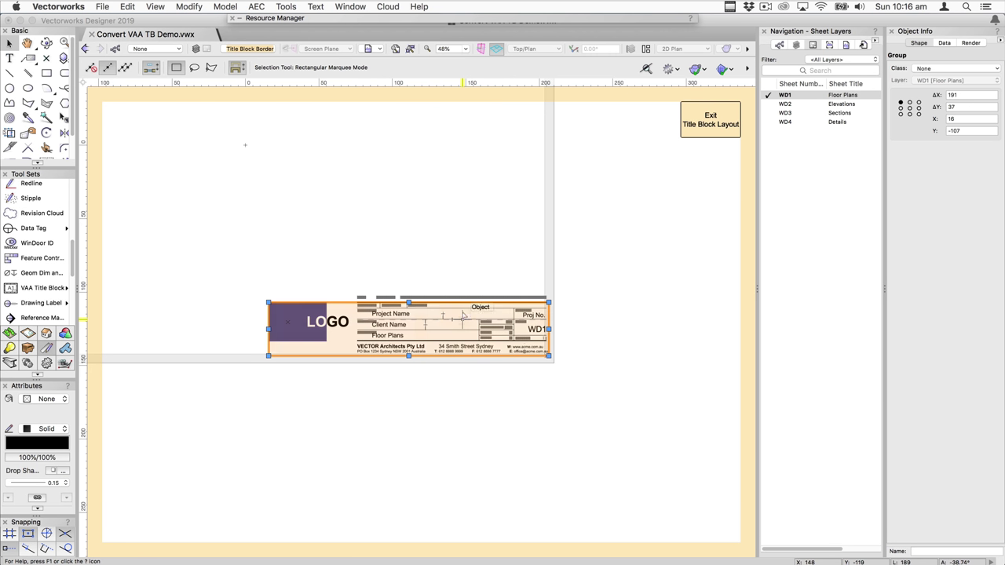
Ungroup the title block graphics in the layout into individual objects.
{"action": "scroll", "coordinate": [463, 316], "scroll_direction": "up", "scroll_amount": 4}
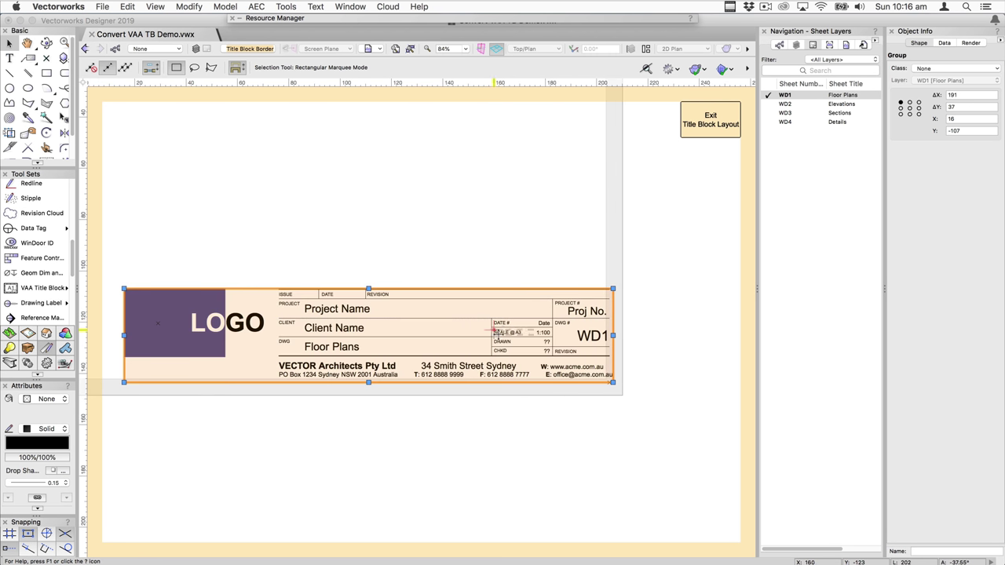
{"action": "left_click", "coordinate": [497, 330]}
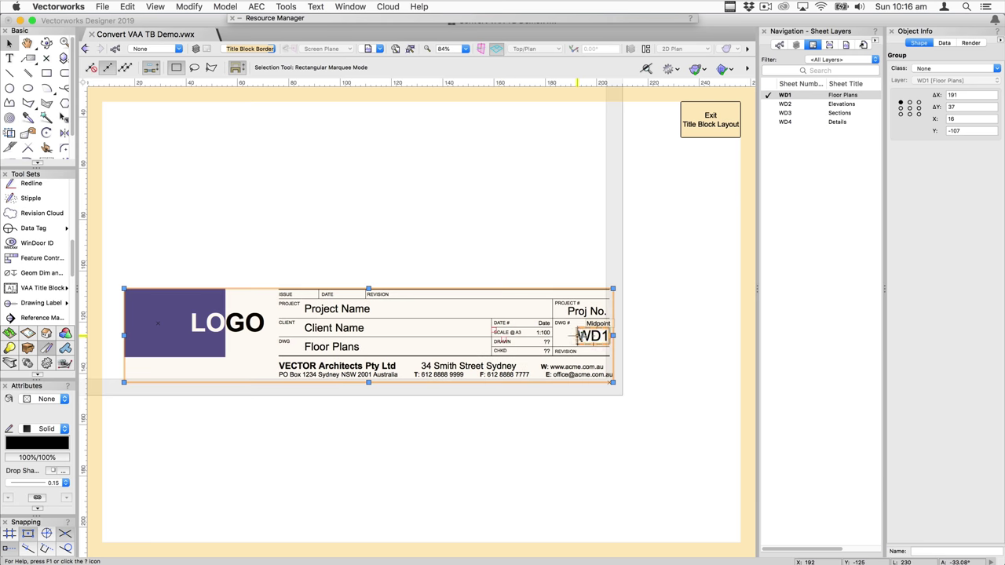
{"action": "key", "text": "super+u"}
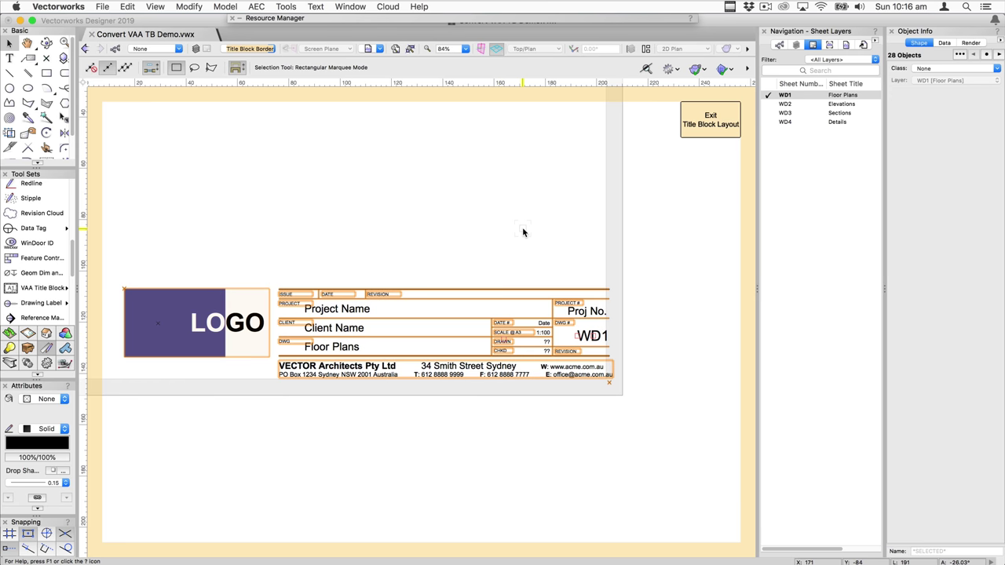
Check which data parameter the Proj No. text is linked to, and exit the title block layout.
{"action": "left_click", "coordinate": [496, 211]}
{"action": "left_click", "coordinate": [582, 311]}
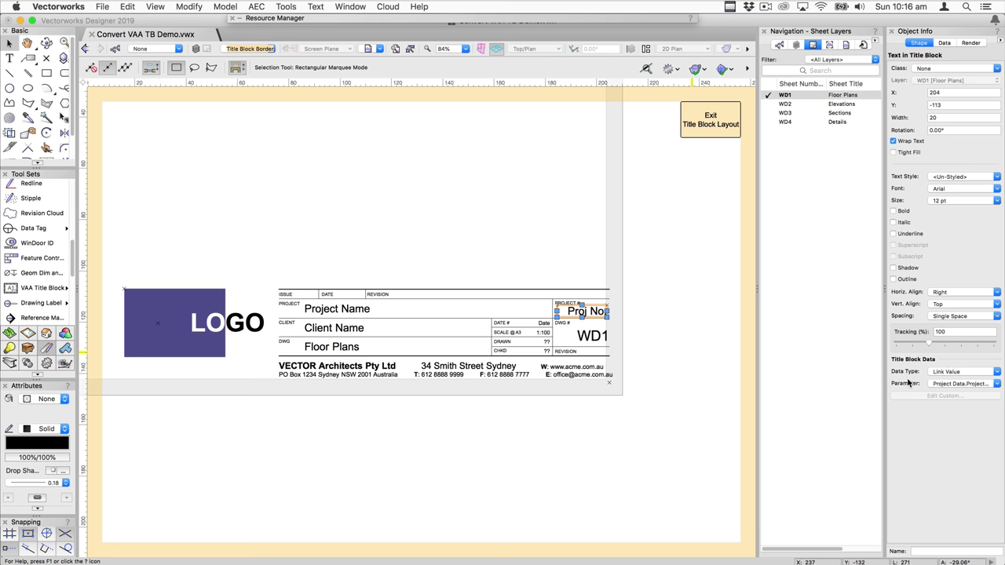
{"action": "left_click", "coordinate": [953, 384]}
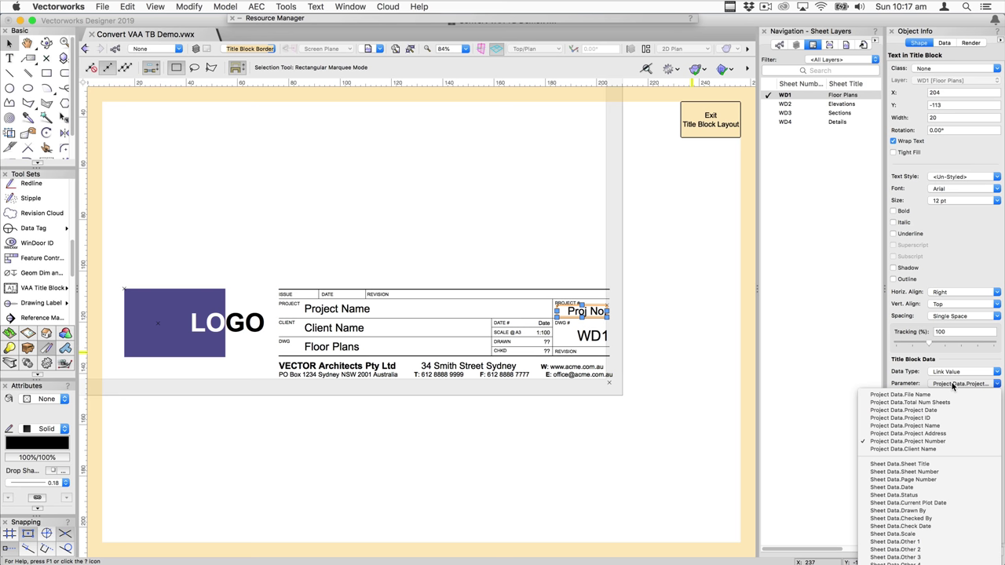
{"action": "left_click", "coordinate": [953, 384]}
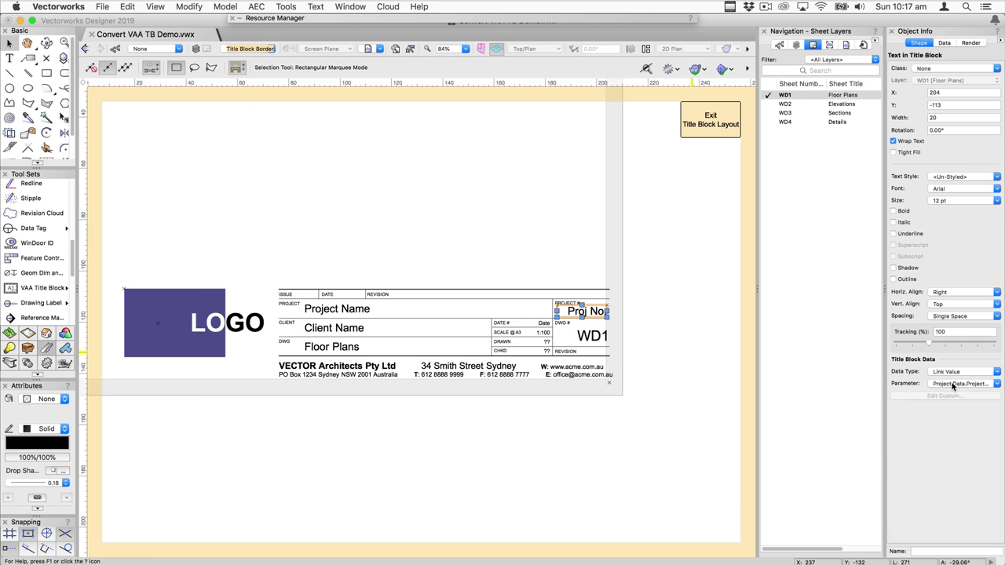
{"action": "left_click", "coordinate": [705, 121]}
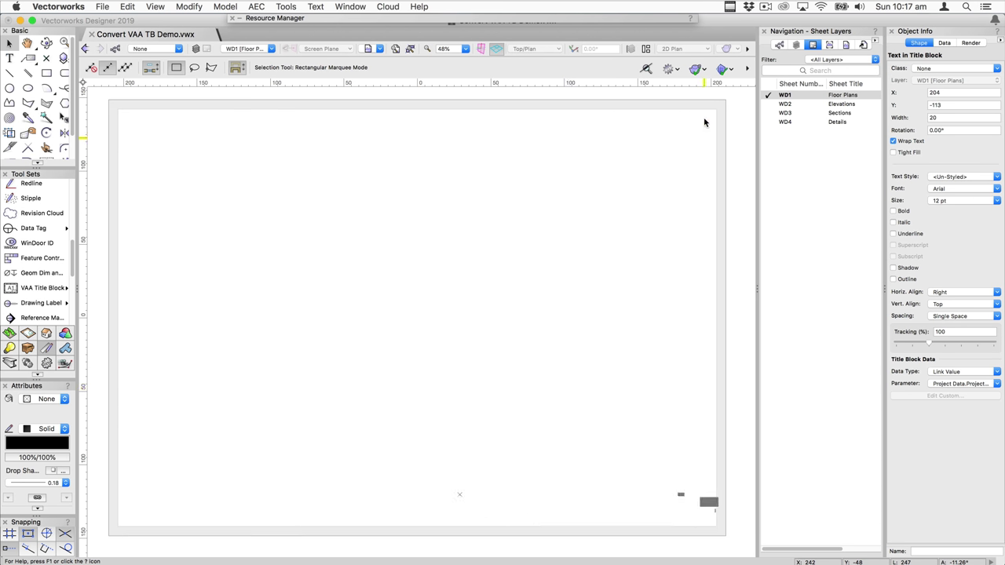
Export VAA TB Horiz-1 Style to the Title Block Border folder under Object Styles in the user library.
{"action": "double_click", "coordinate": [343, 17]}
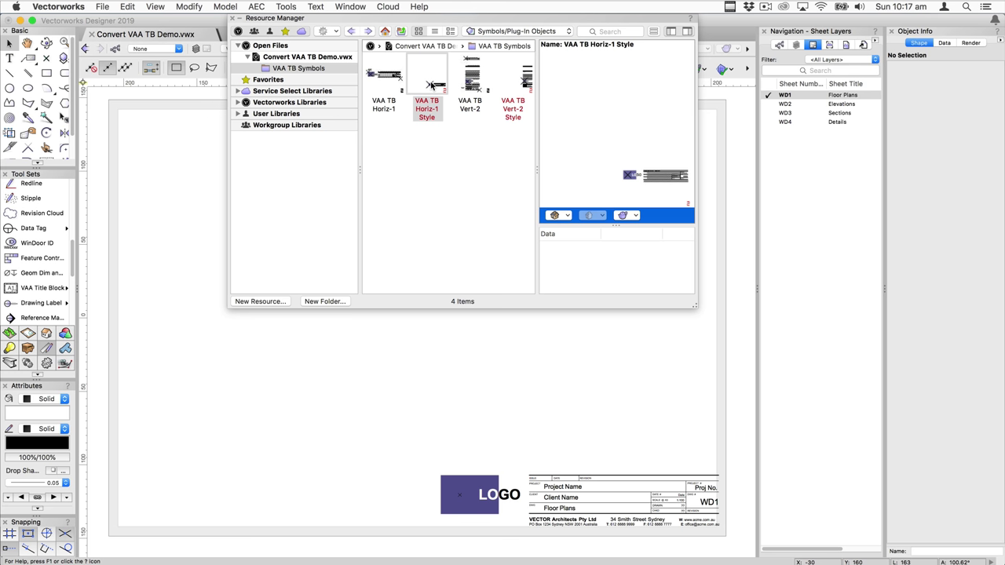
{"action": "right_click", "coordinate": [430, 82]}
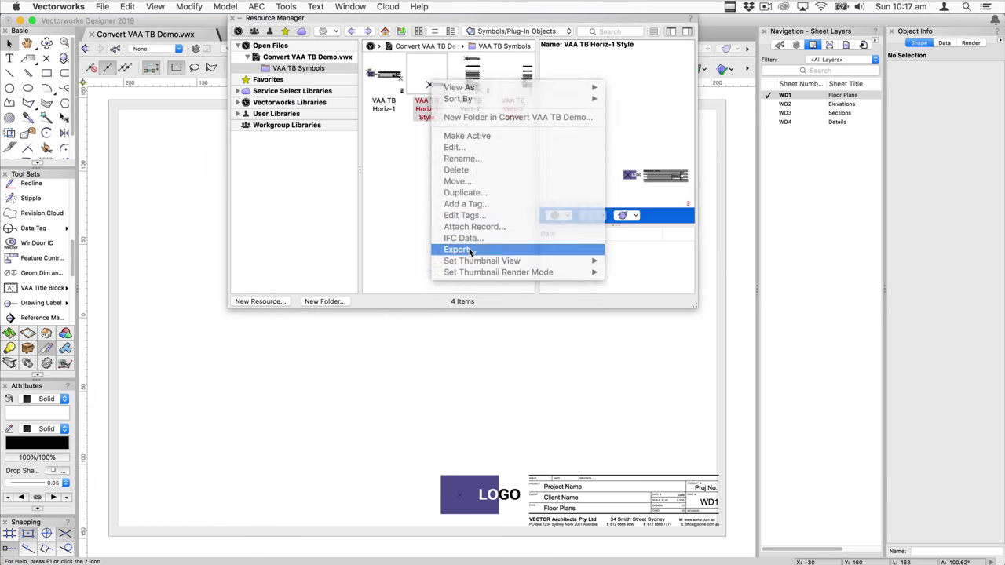
{"action": "left_click", "coordinate": [459, 250]}
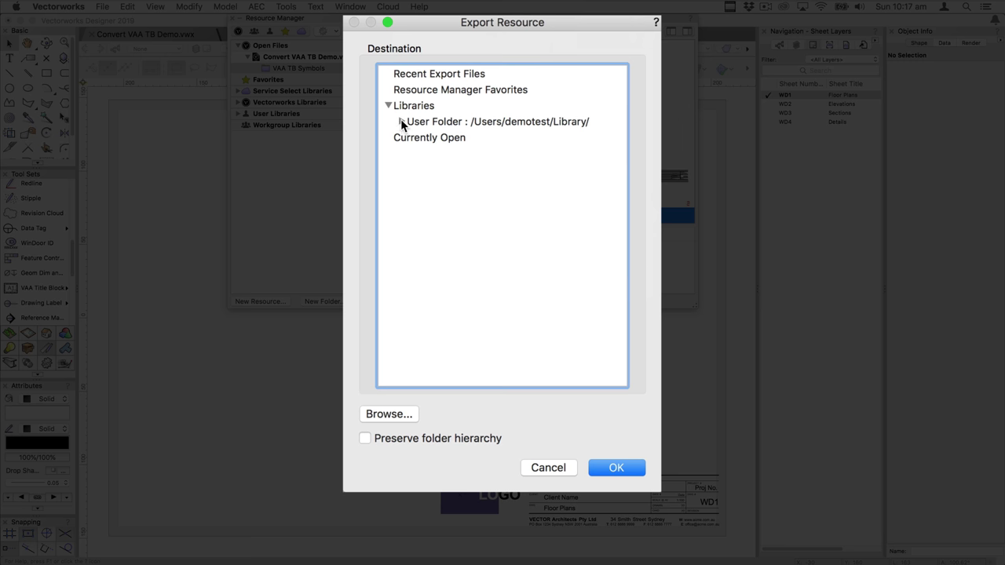
{"action": "left_click", "coordinate": [401, 121]}
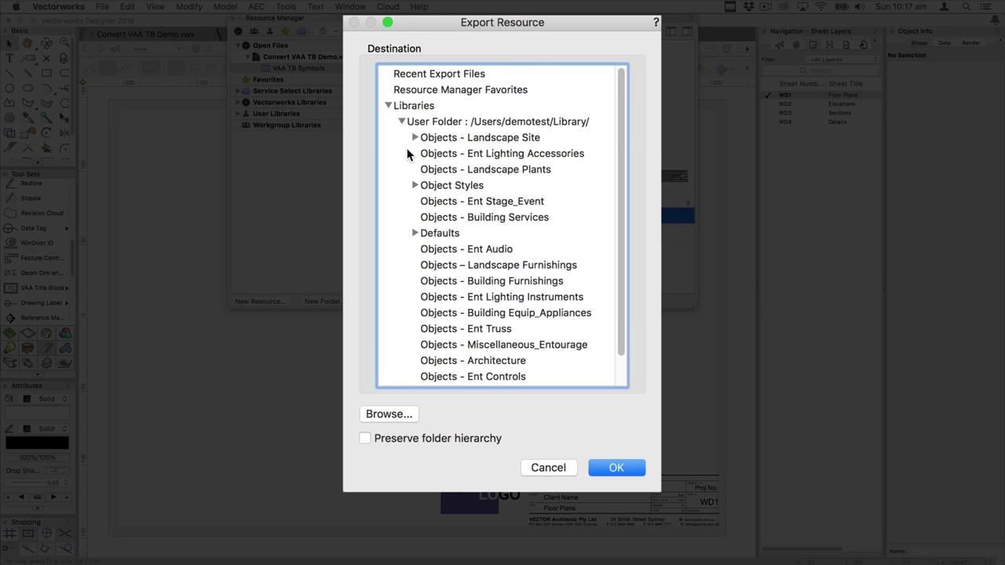
{"action": "left_click", "coordinate": [414, 186]}
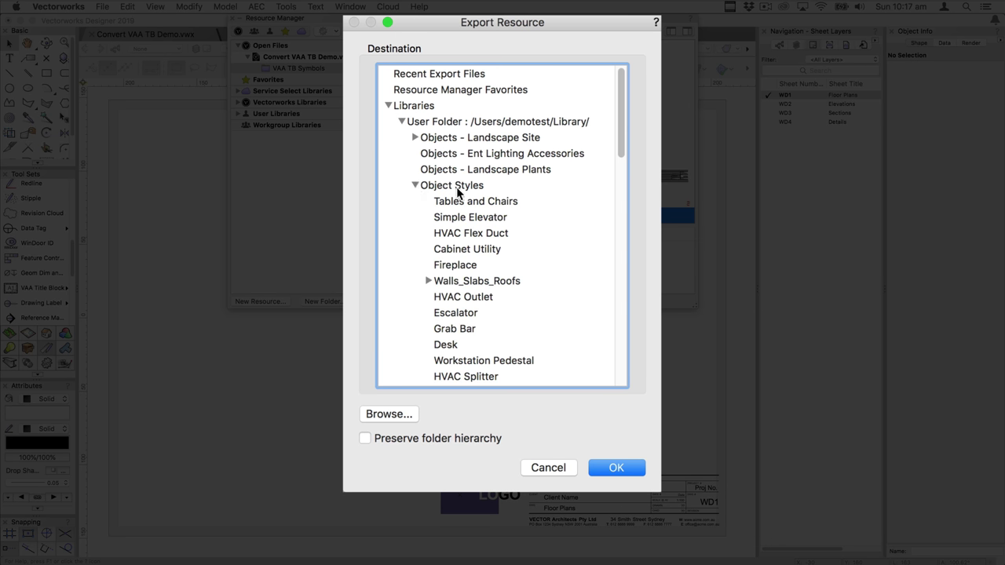
{"action": "scroll", "coordinate": [461, 187], "scroll_direction": "down", "scroll_amount": 2}
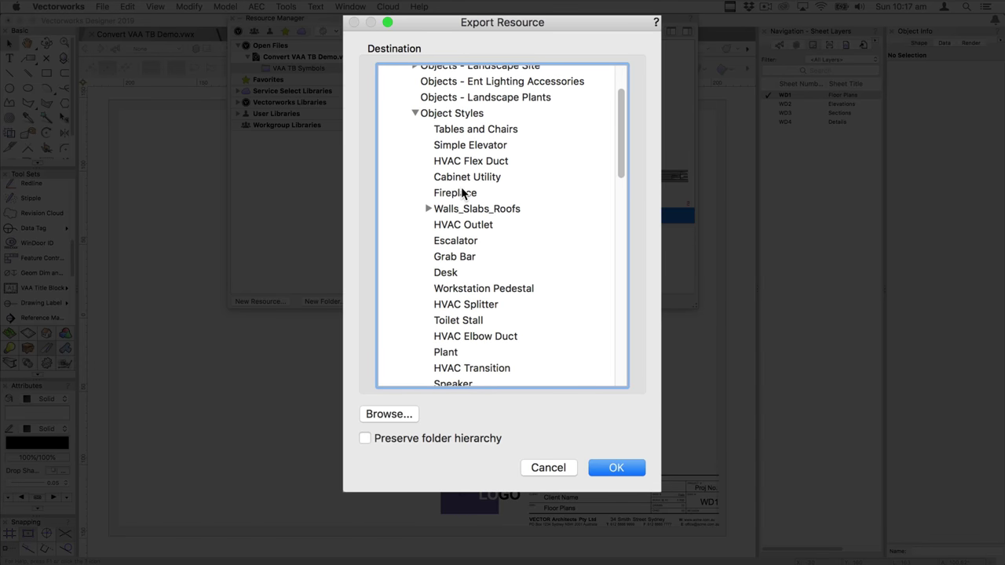
{"action": "scroll", "coordinate": [462, 191], "scroll_direction": "down", "scroll_amount": 10}
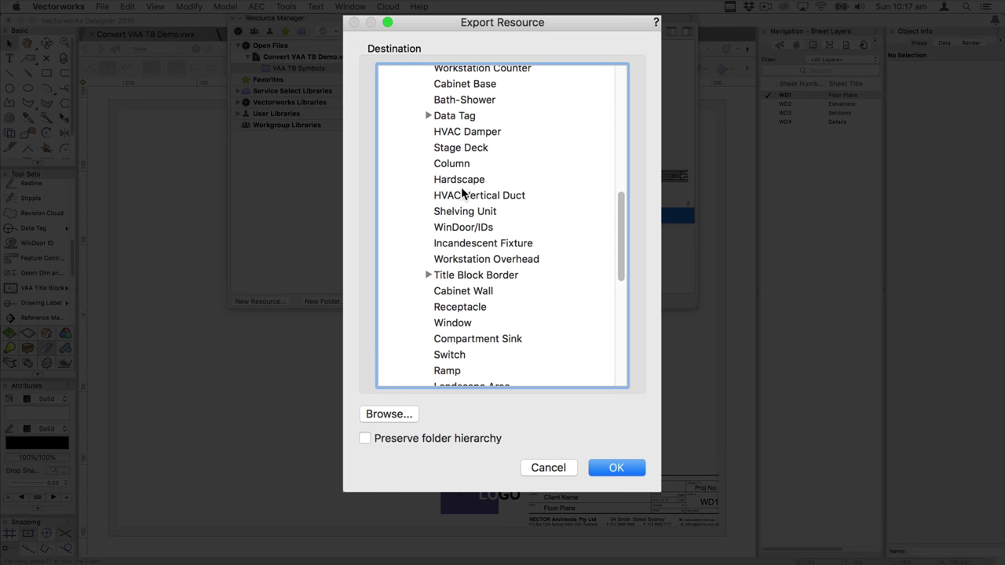
{"action": "left_click", "coordinate": [429, 277]}
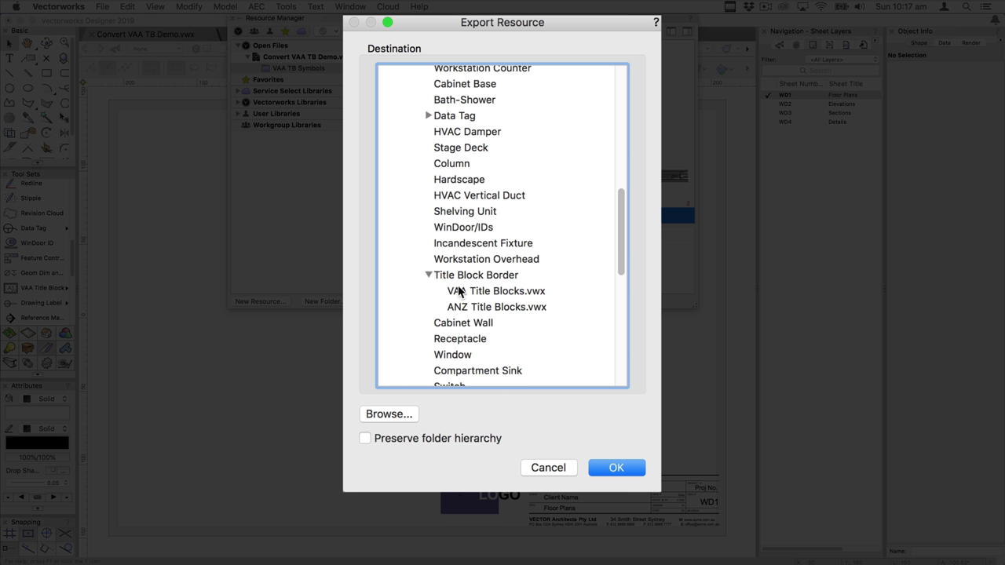
{"action": "left_click", "coordinate": [464, 275]}
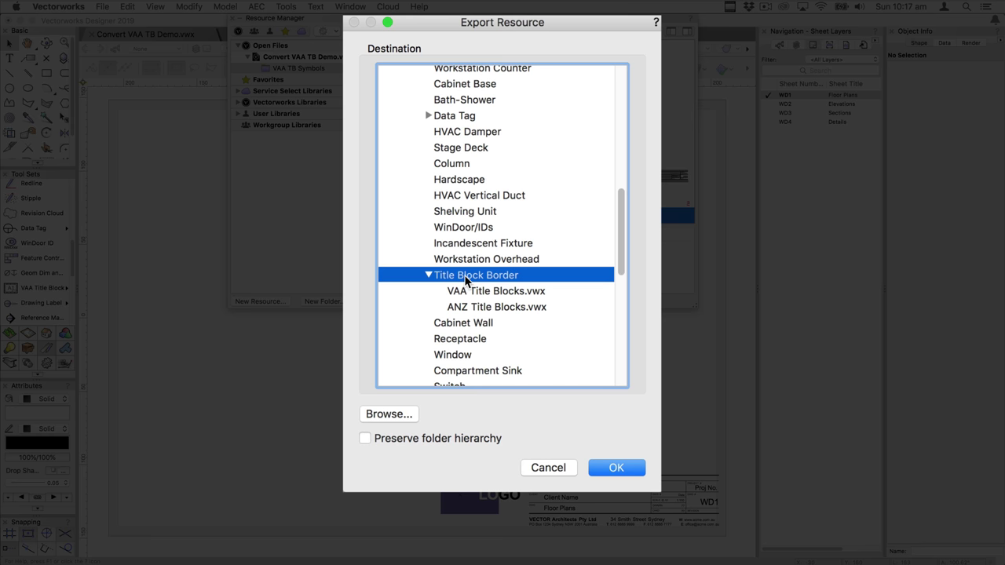
{"action": "left_click", "coordinate": [617, 468]}
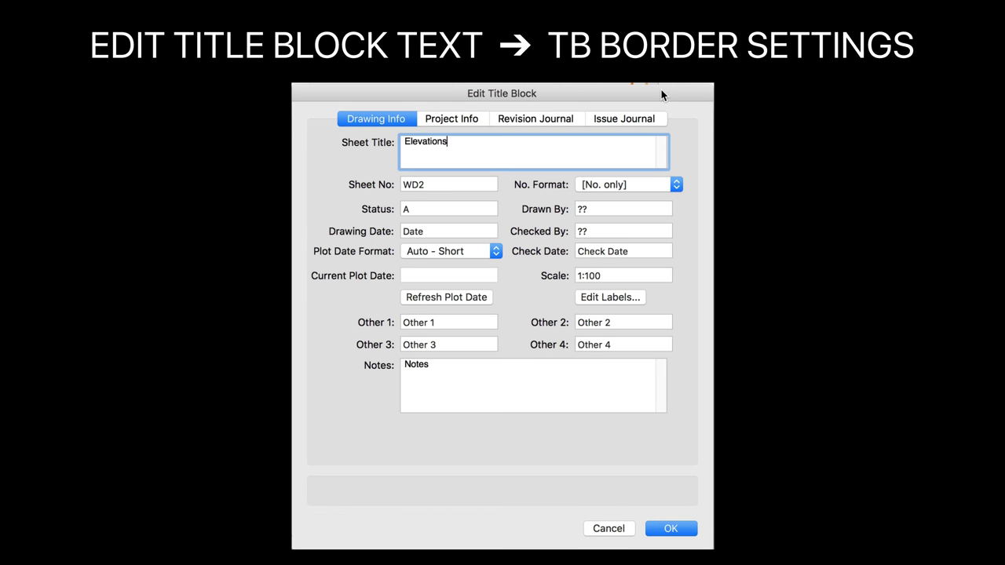
Compare the Project Info, Revision Journal and Issue Journal sections of Edit Title Block with Project Data in the Title Block Border Settings.
{"action": "left_click", "coordinate": [443, 121]}
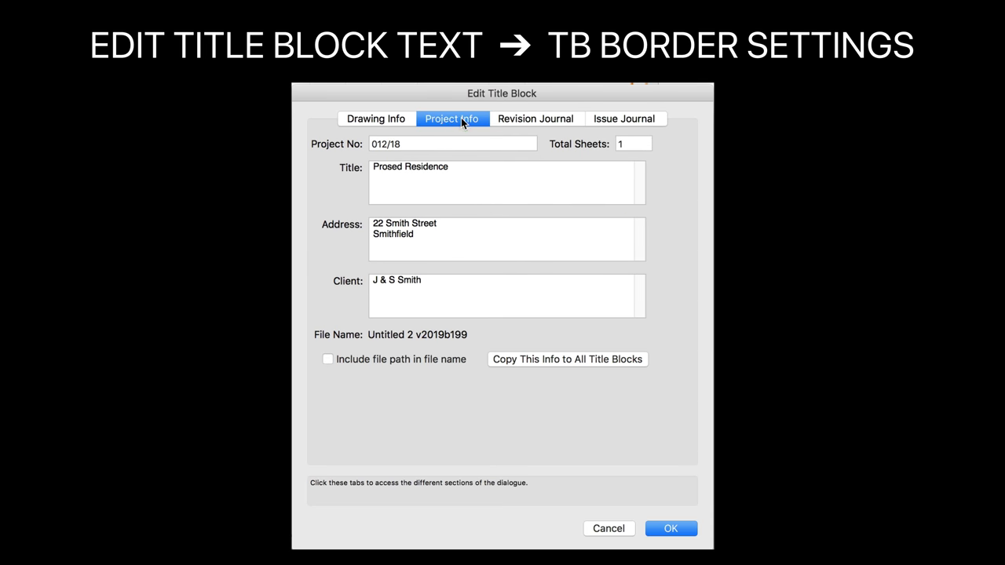
{"action": "left_click", "coordinate": [529, 120]}
{"action": "left_click", "coordinate": [620, 118]}
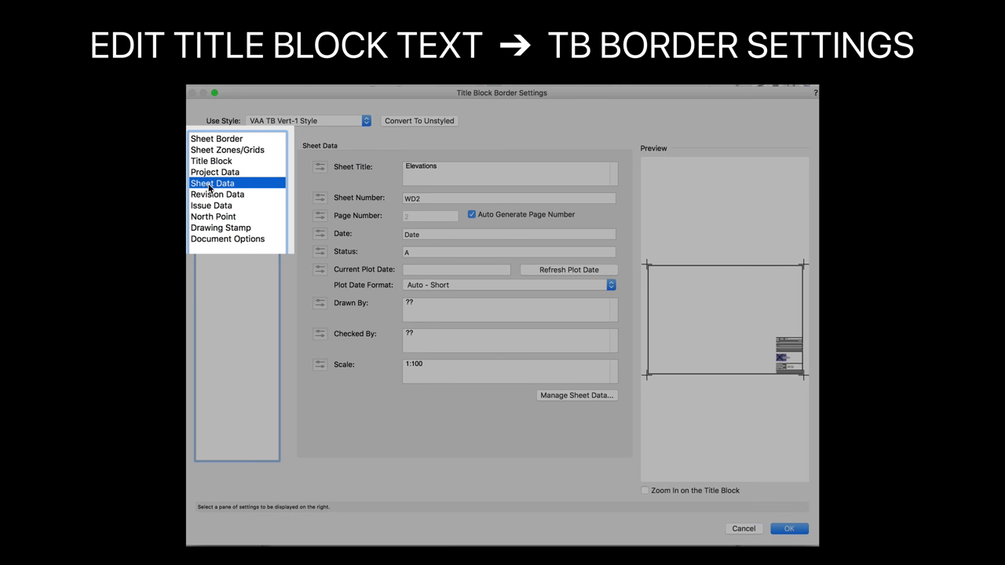
{"action": "left_click", "coordinate": [209, 175]}
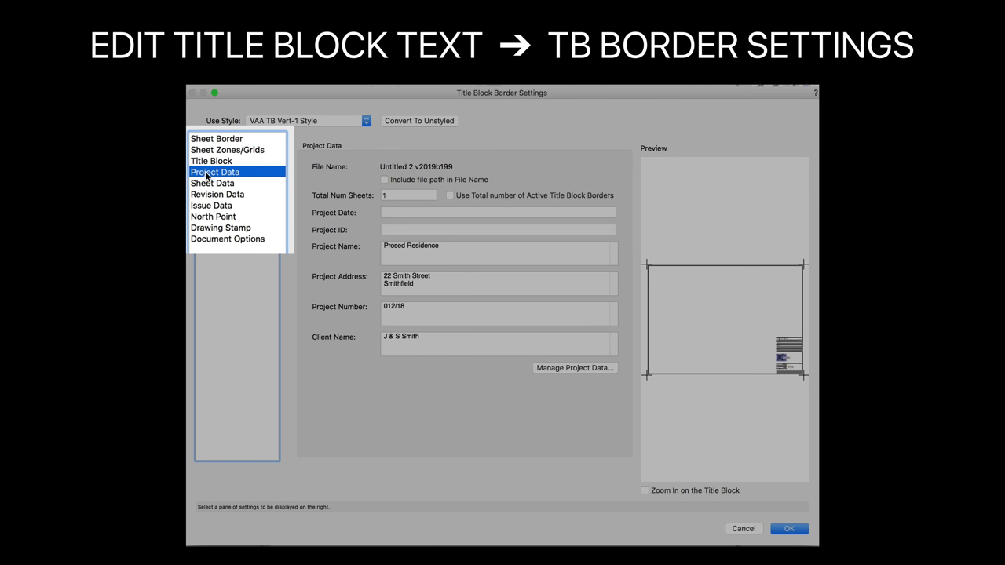
Review the Revision Data, Issue Data and North Point settings in the Title Block Border Settings.
{"action": "left_click", "coordinate": [207, 195]}
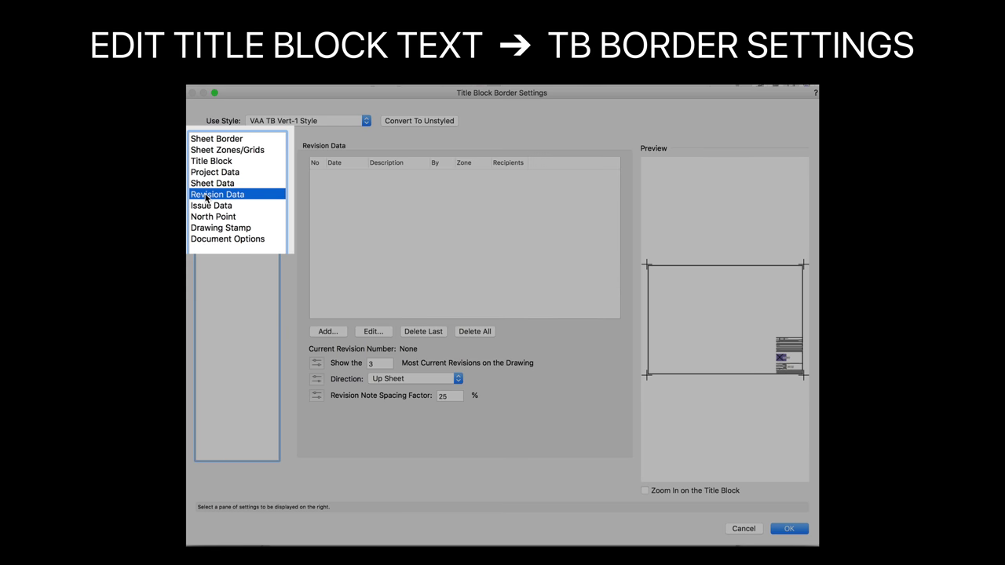
{"action": "left_click", "coordinate": [204, 207]}
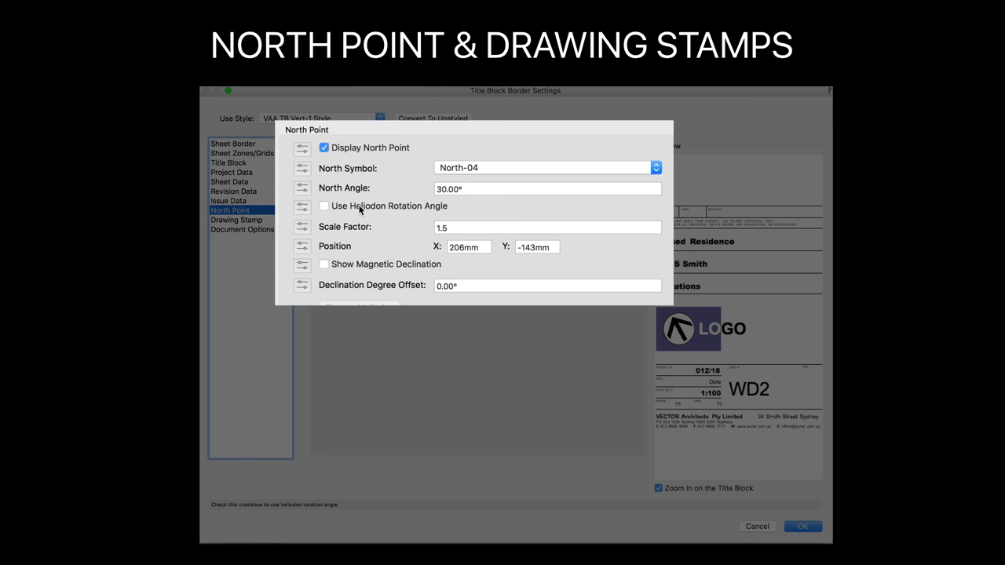
{"action": "left_click", "coordinate": [374, 208]}
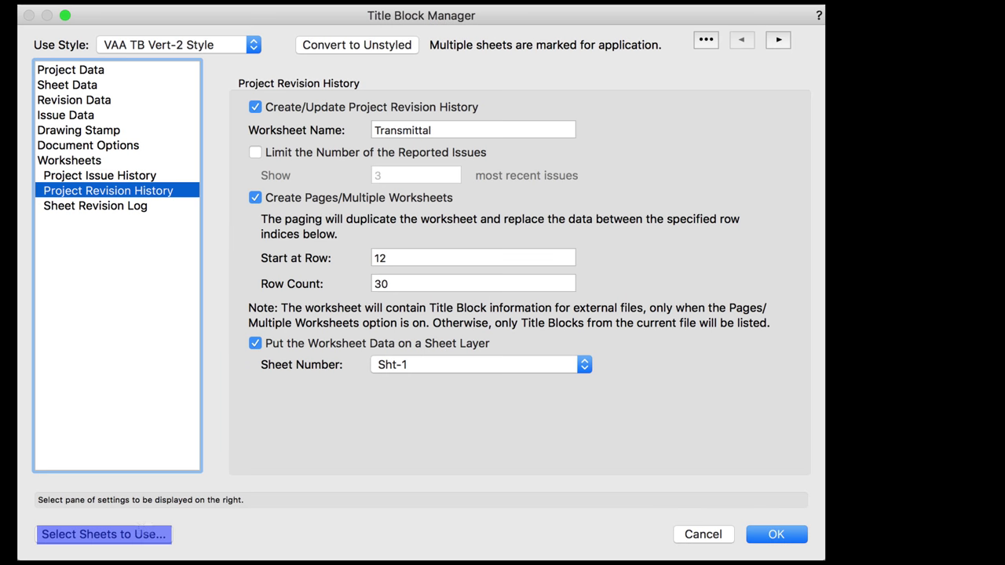
Open the Title Block Manager for the selected title block border on sheet WD1.
{"action": "left_click", "coordinate": [104, 534]}
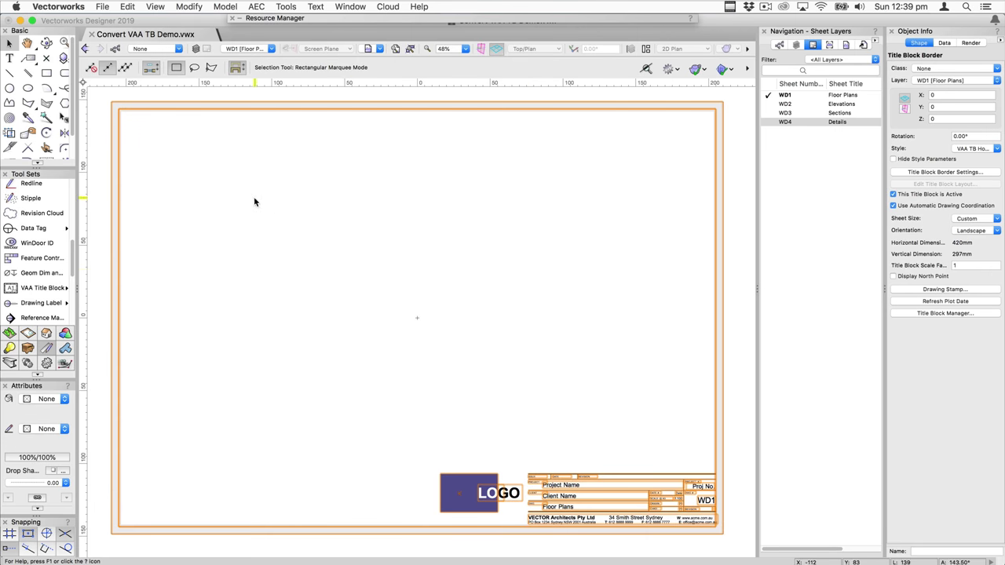
{"action": "left_click", "coordinate": [103, 6]}
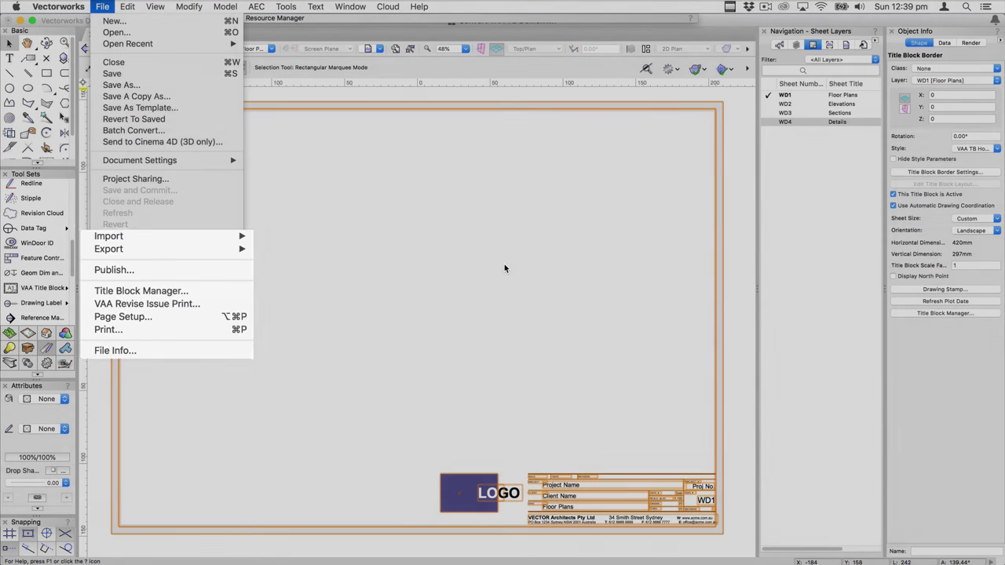
{"action": "left_click", "coordinate": [504, 263]}
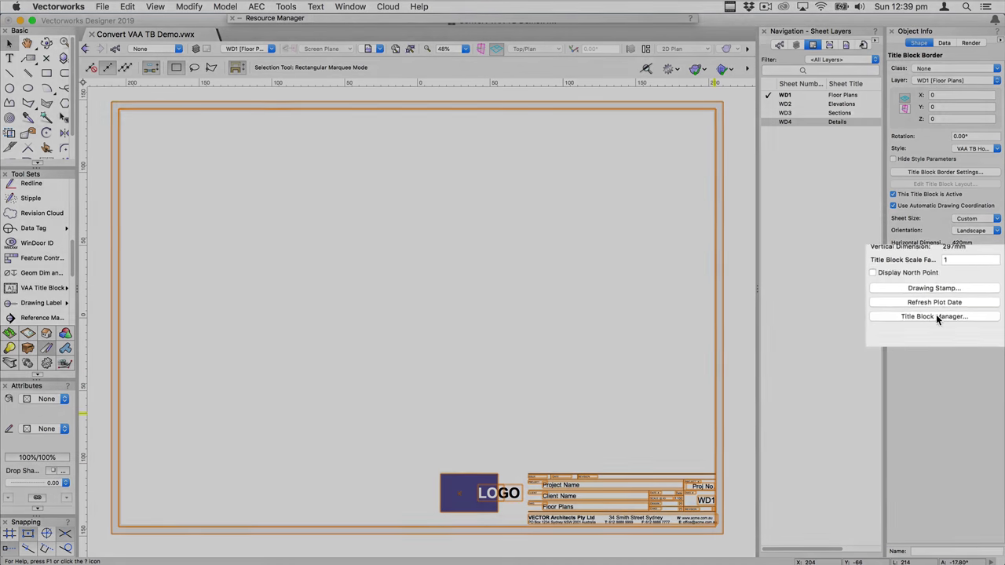
{"action": "left_click", "coordinate": [936, 316]}
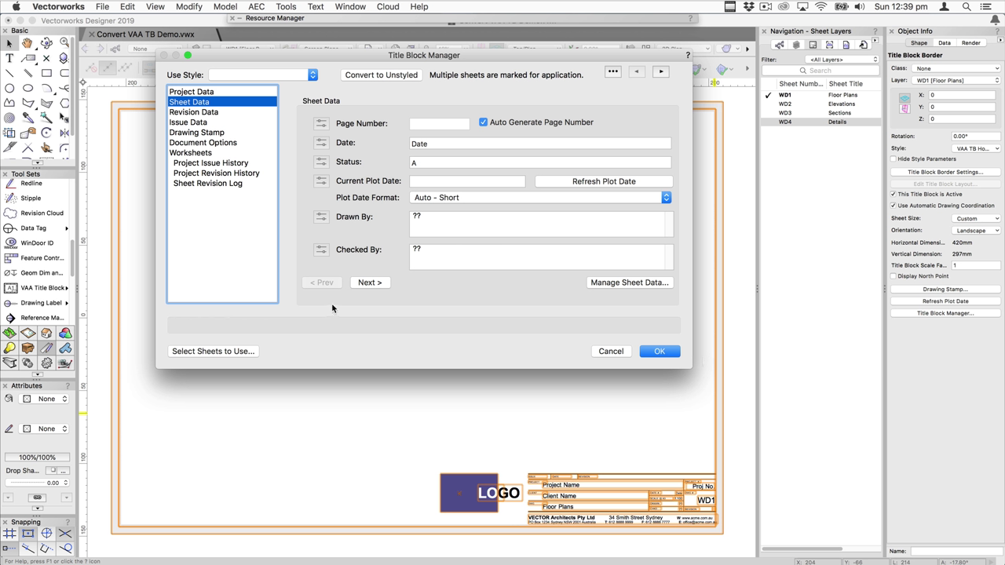
Examine the Revision Data and both pages of Sheet Data in the Title Block Manager, enlarging the dialog to show more fields.
{"action": "left_click", "coordinate": [206, 113]}
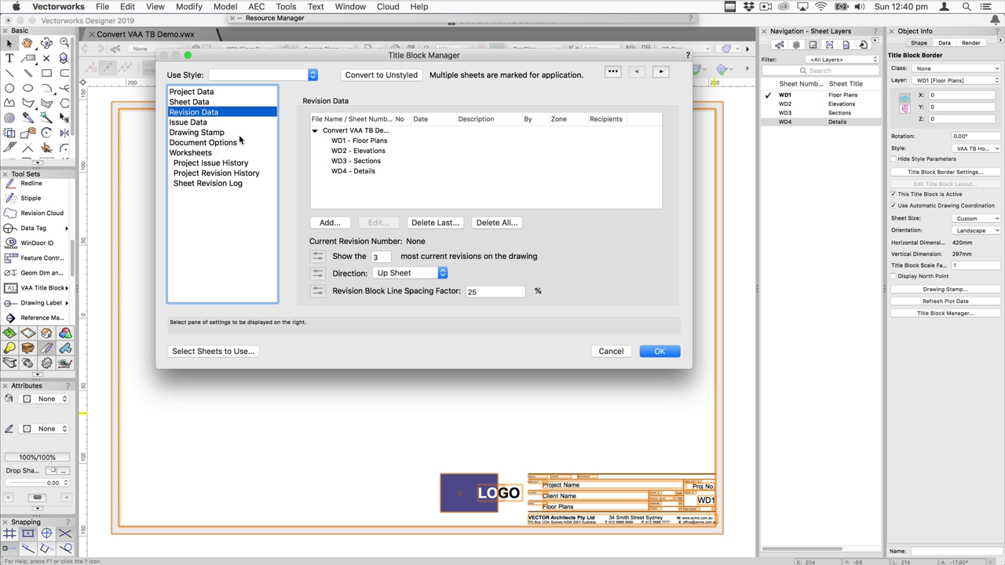
{"action": "left_click", "coordinate": [211, 102]}
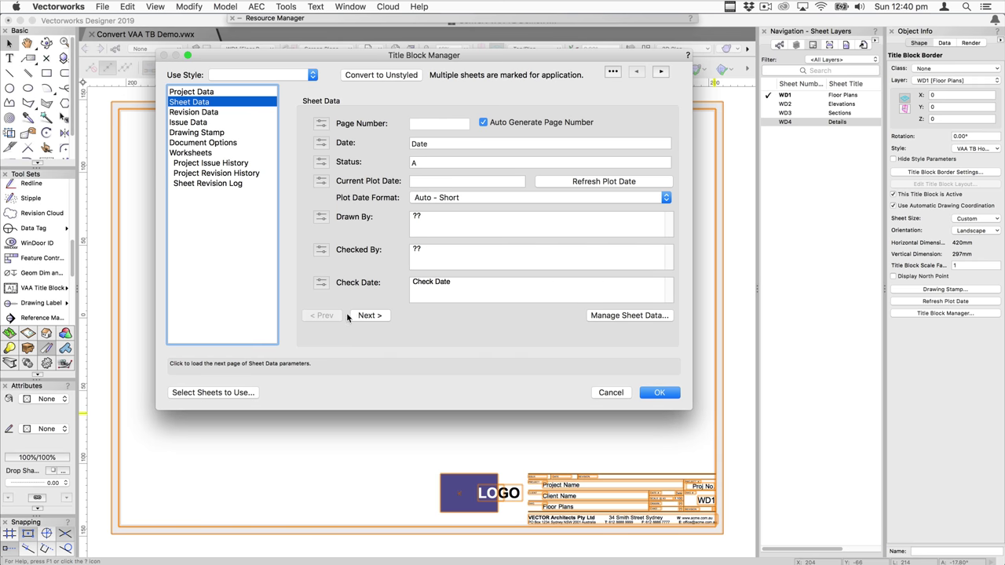
{"action": "left_click", "coordinate": [375, 315]}
{"action": "left_click", "coordinate": [321, 321]}
{"action": "left_click", "coordinate": [364, 317]}
{"action": "left_click", "coordinate": [321, 321]}
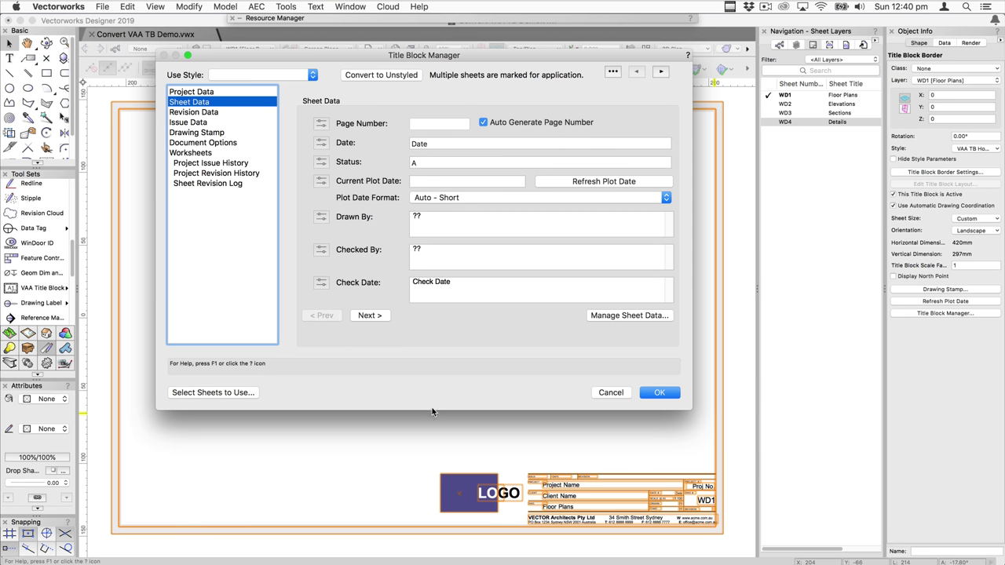
{"action": "left_click_drag", "start_coordinate": [431, 410], "coordinate": [431, 537]}
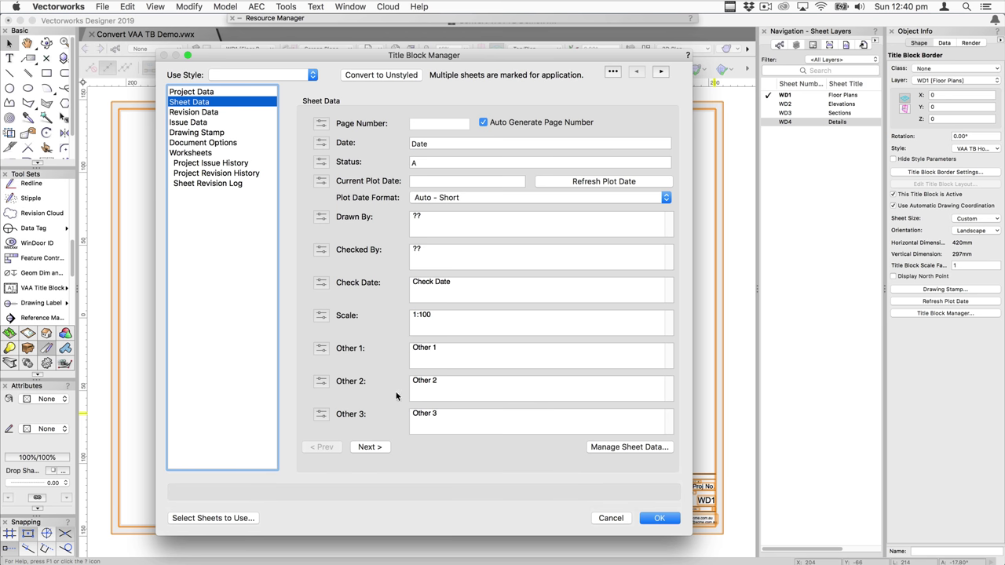
{"action": "left_click", "coordinate": [376, 447]}
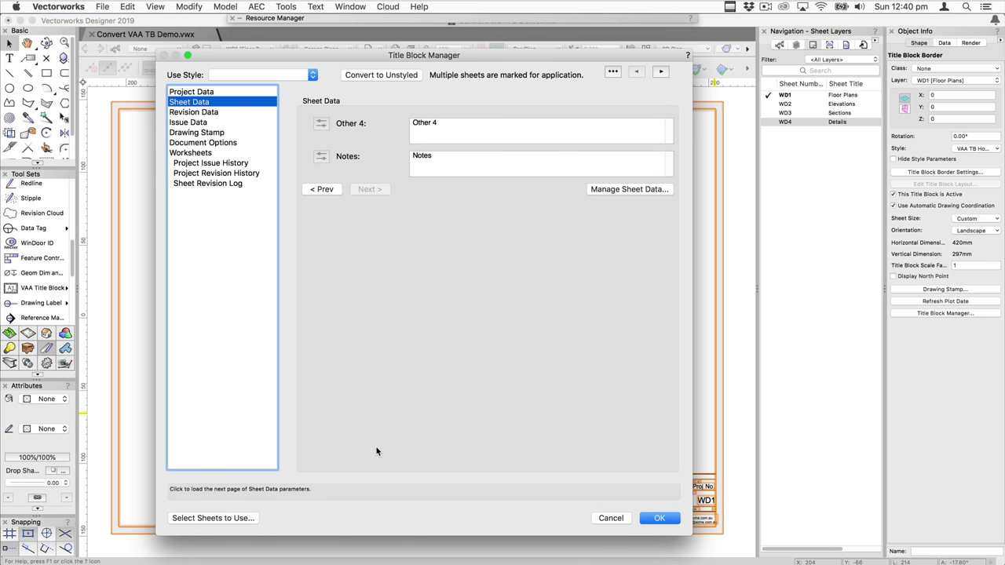
{"action": "left_click", "coordinate": [321, 190]}
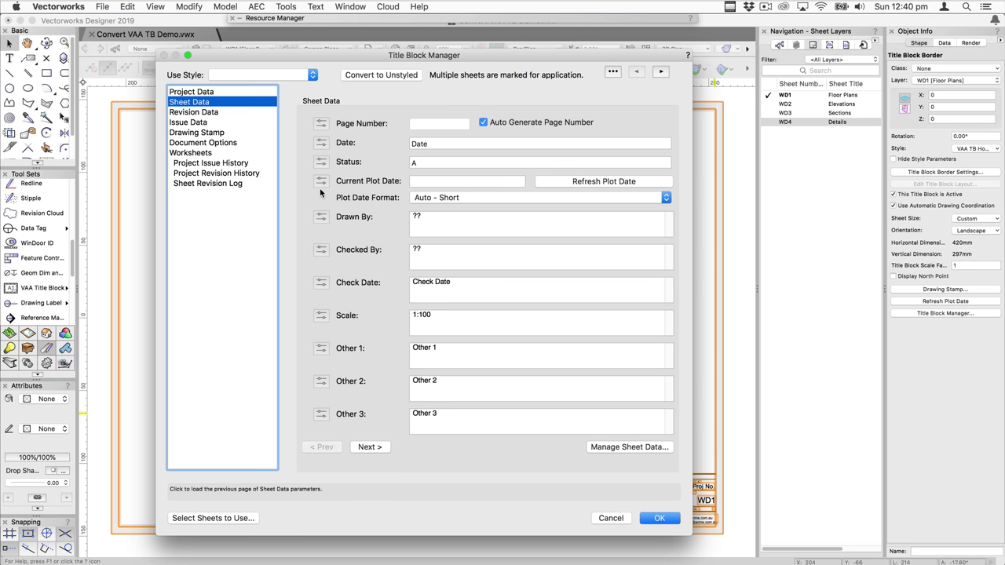
Move the Notes field to position 10, directly above Scale, in the managed sheet data, and check the field order on both Sheet Data pages.
{"action": "left_click", "coordinate": [620, 446]}
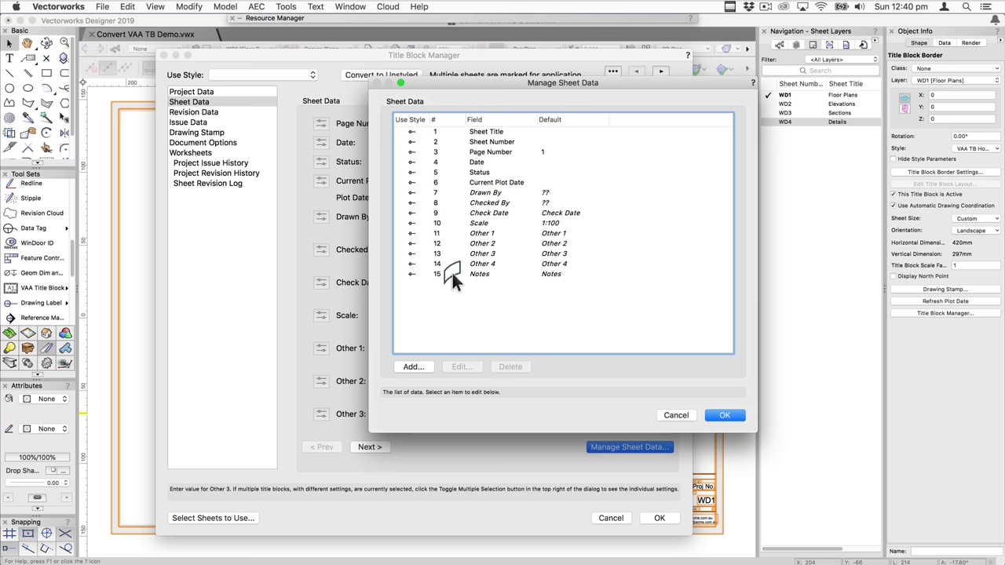
{"action": "left_click_drag", "start_coordinate": [440, 83], "coordinate": [483, 85]}
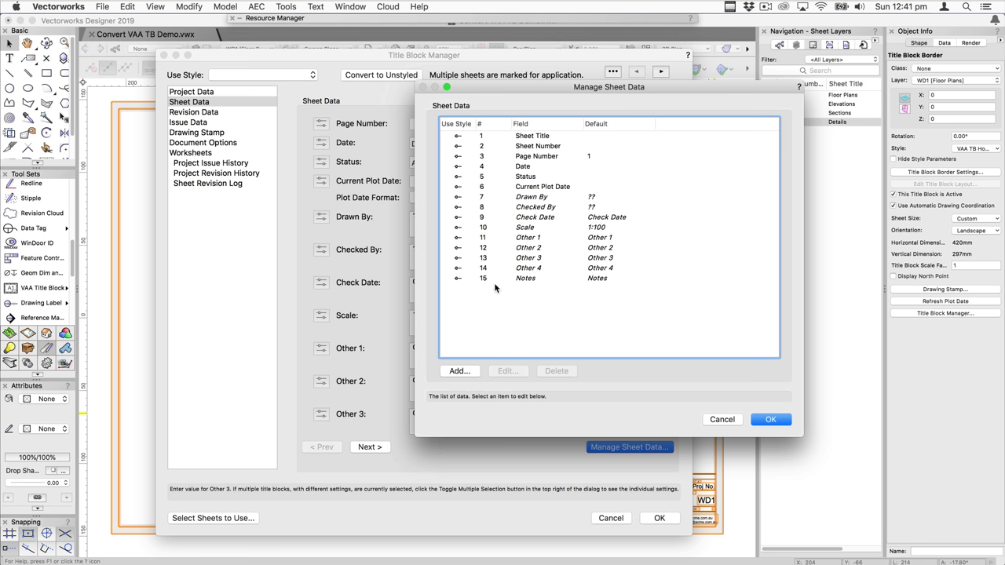
{"action": "left_click_drag", "start_coordinate": [487, 285], "coordinate": [484, 226]}
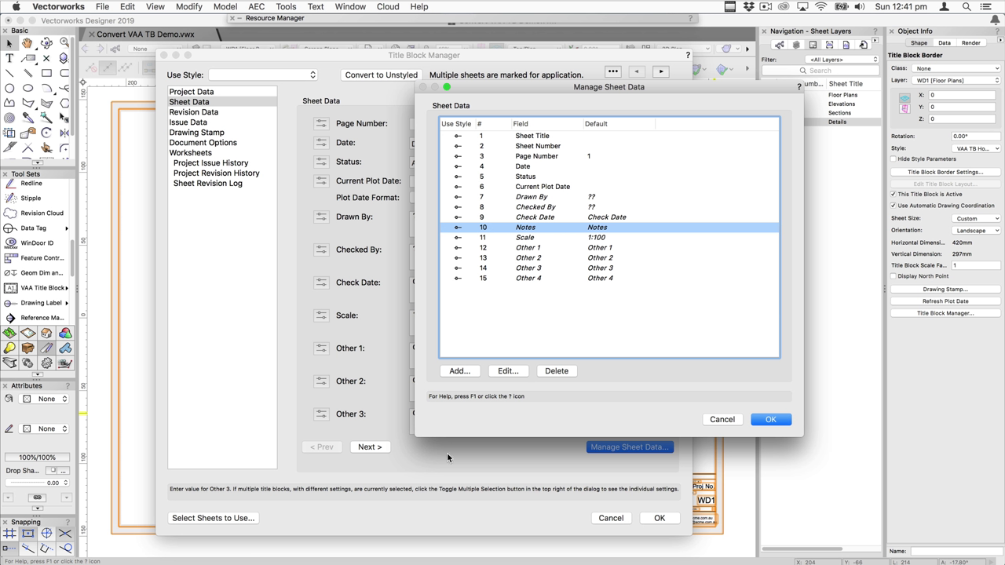
{"action": "left_click", "coordinate": [770, 420]}
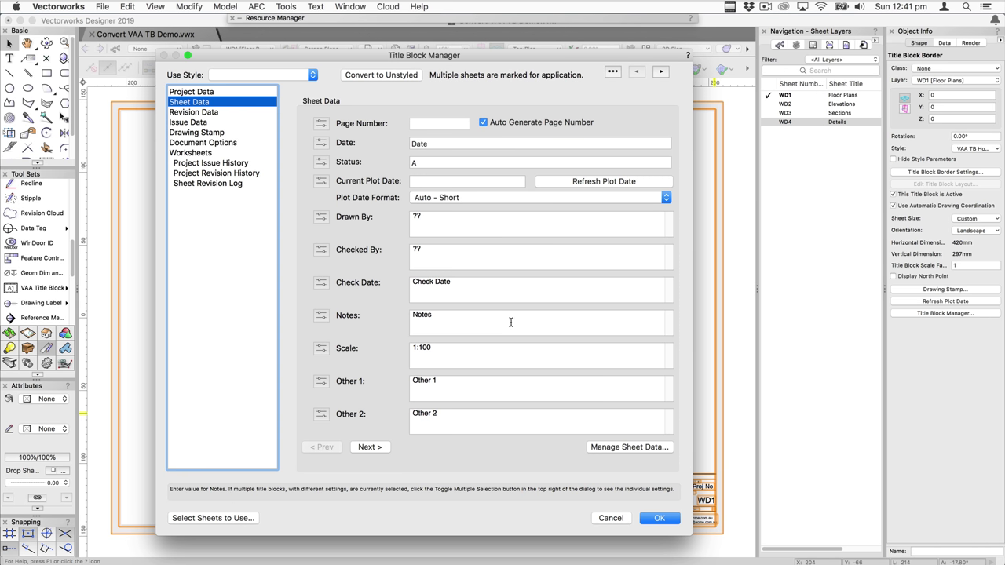
{"action": "left_click", "coordinate": [429, 317]}
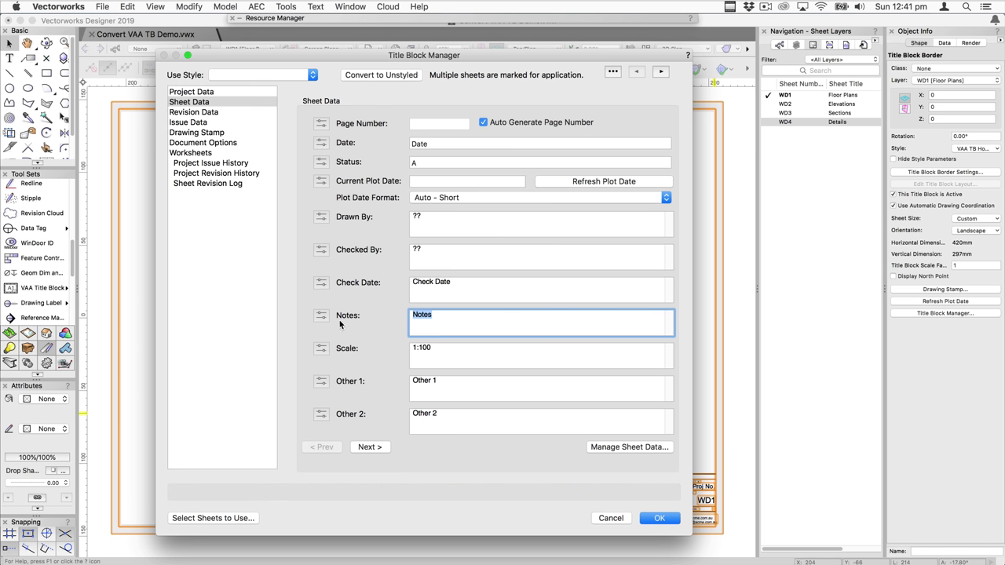
{"action": "left_click", "coordinate": [374, 445]}
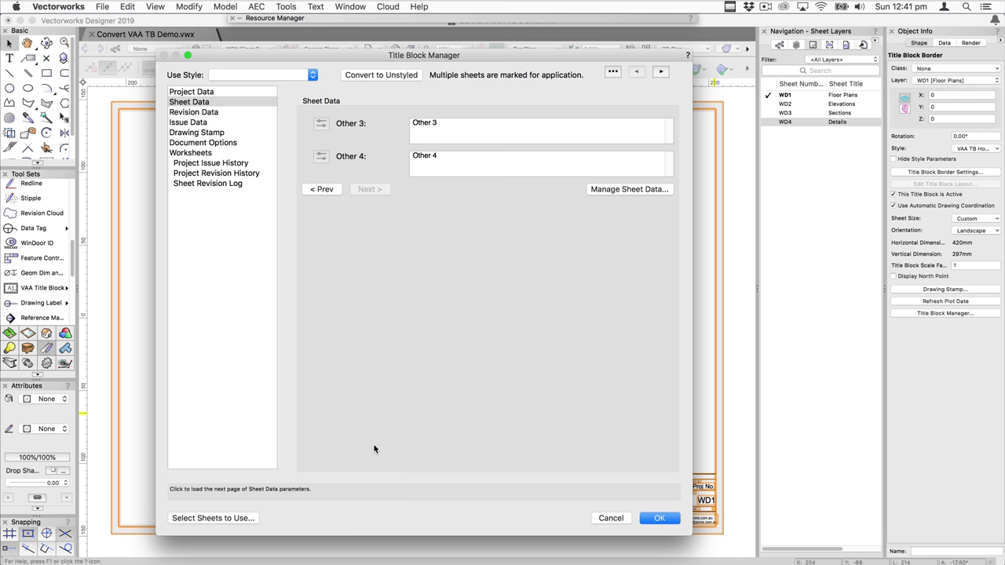
{"action": "left_click", "coordinate": [320, 189]}
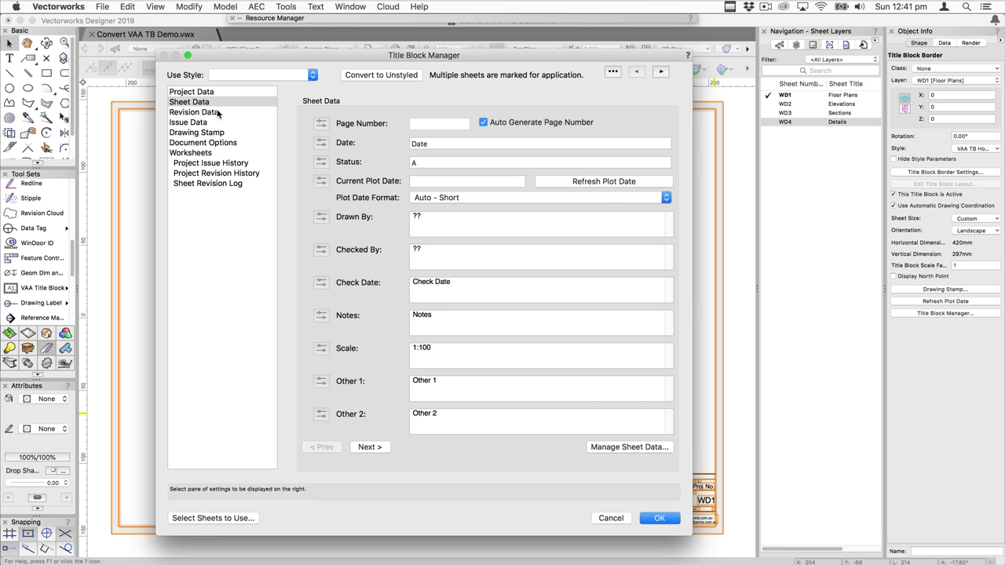
Open the selection of sheets to use, and collapse and expand the current file's sheet list.
{"action": "left_click", "coordinate": [213, 518]}
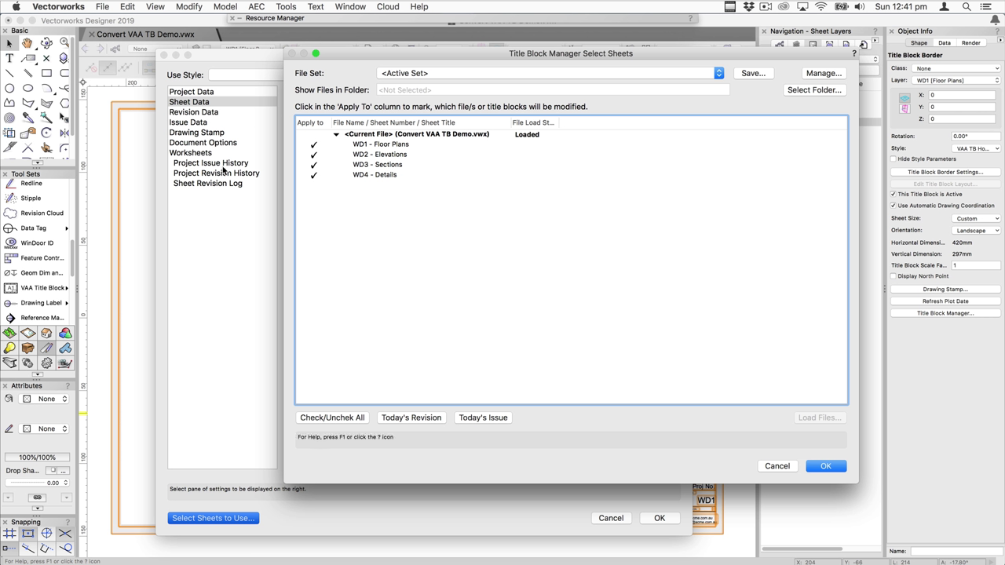
{"action": "left_click", "coordinate": [336, 135]}
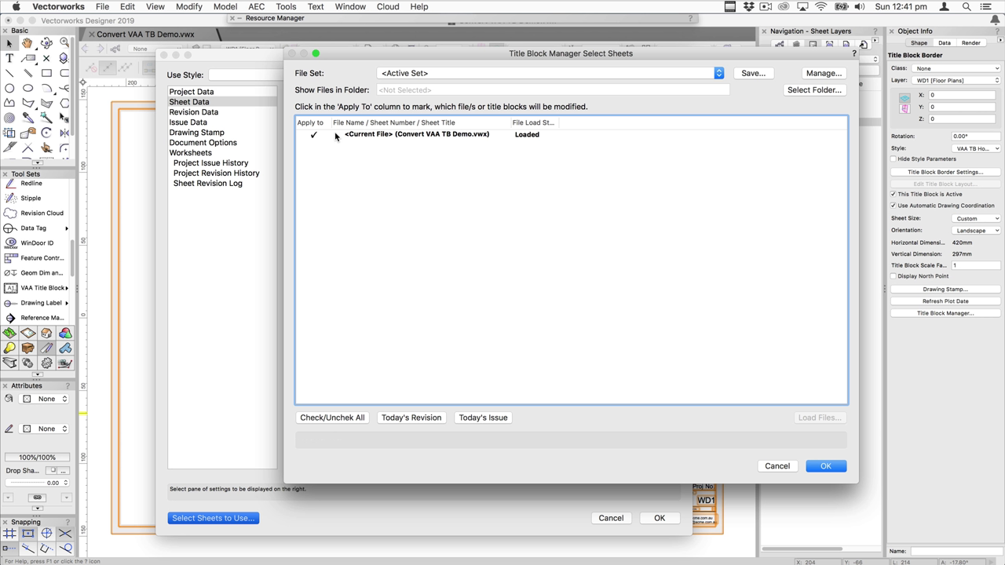
{"action": "left_click", "coordinate": [336, 135]}
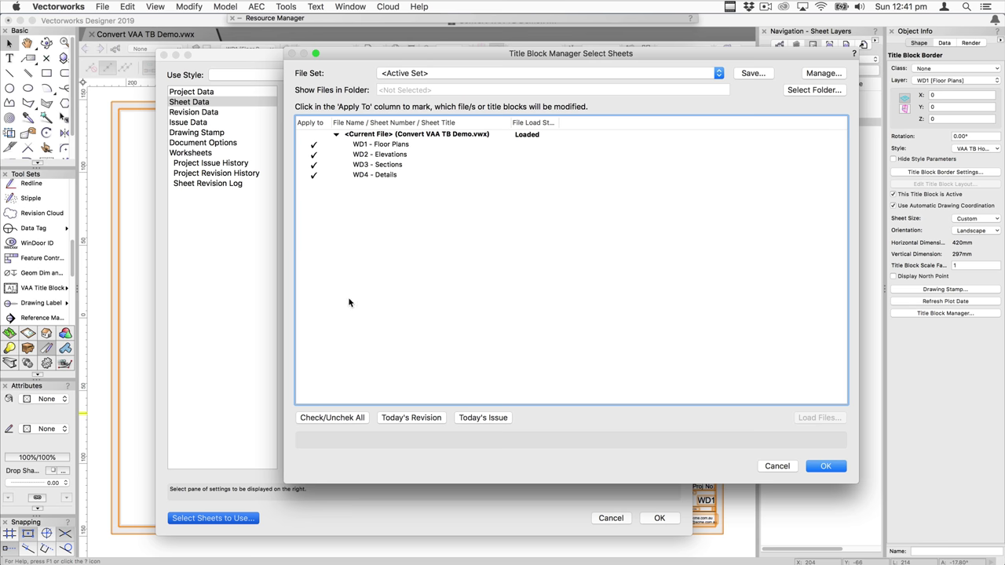
{"action": "left_click", "coordinate": [336, 135]}
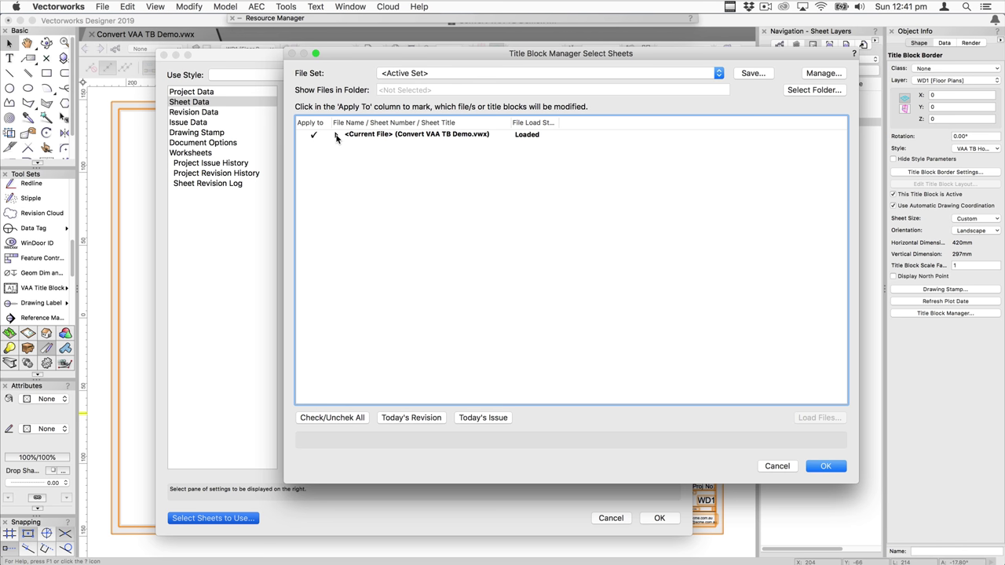
{"action": "left_click", "coordinate": [336, 135]}
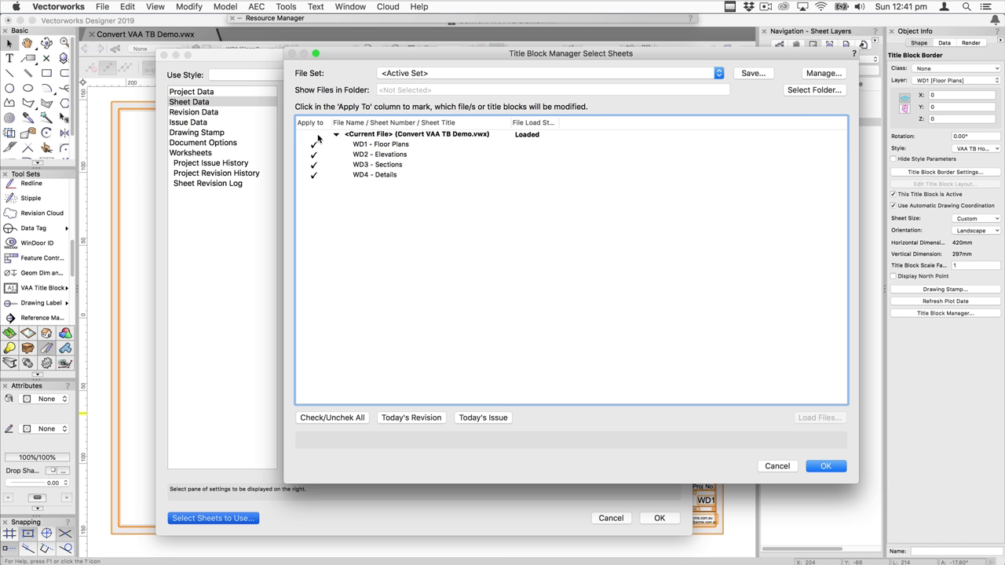
Toggle the apply marks for the current file and its sheets, and accept the selection with WD1 to WD4 all marked.
{"action": "left_click", "coordinate": [312, 138]}
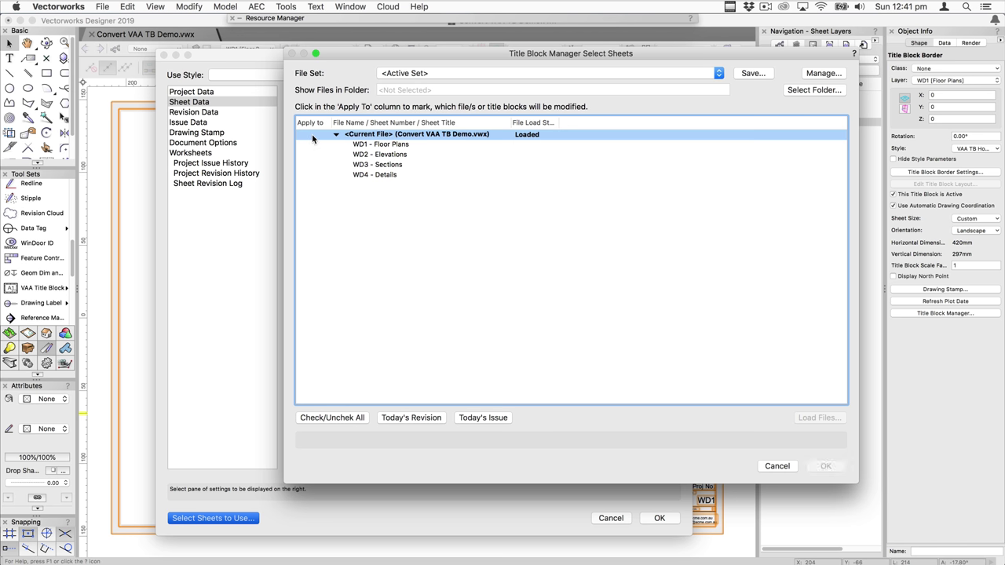
{"action": "left_click", "coordinate": [312, 137]}
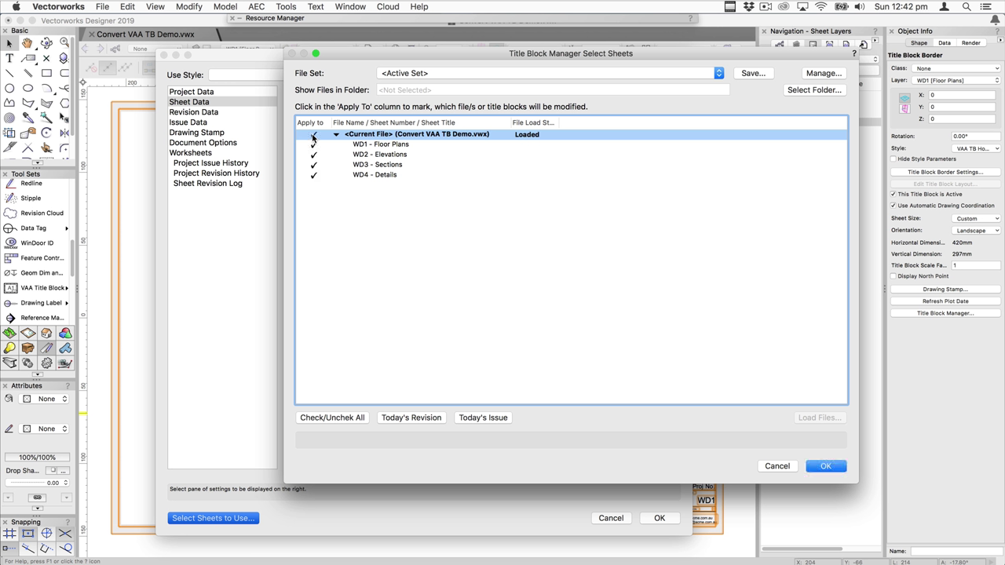
{"action": "left_click", "coordinate": [313, 137]}
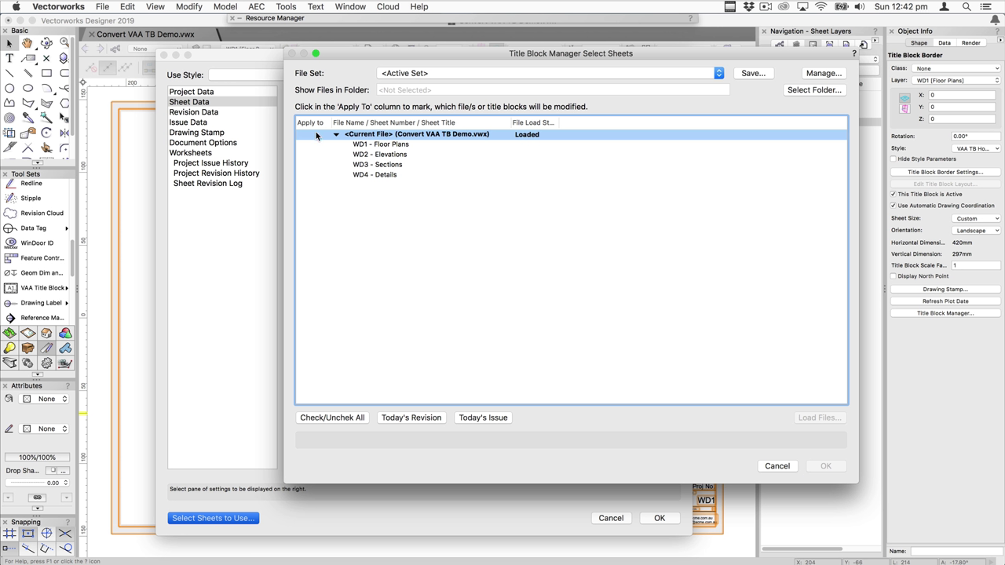
{"action": "left_click", "coordinate": [314, 138]}
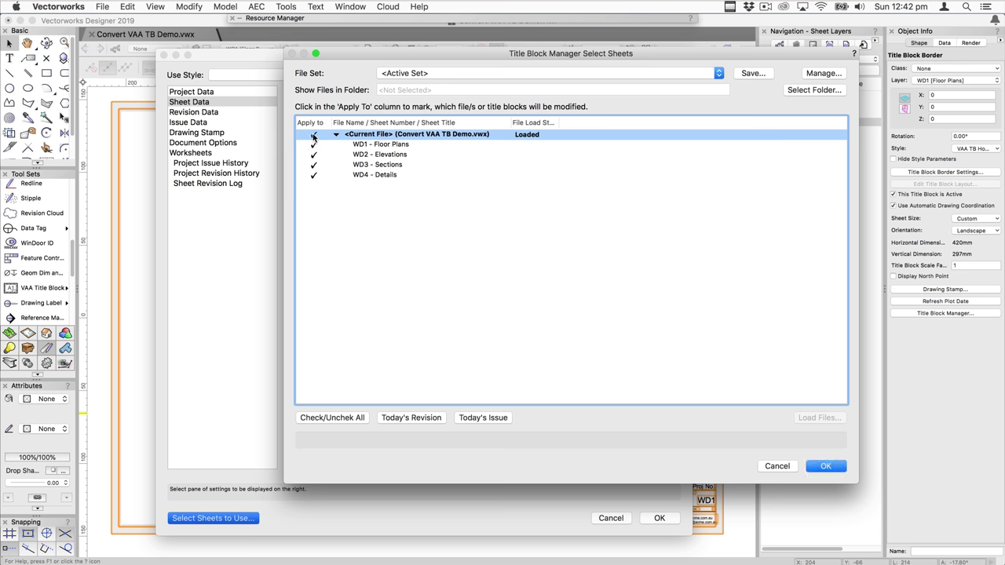
{"action": "left_click", "coordinate": [313, 145]}
{"action": "left_click", "coordinate": [313, 154]}
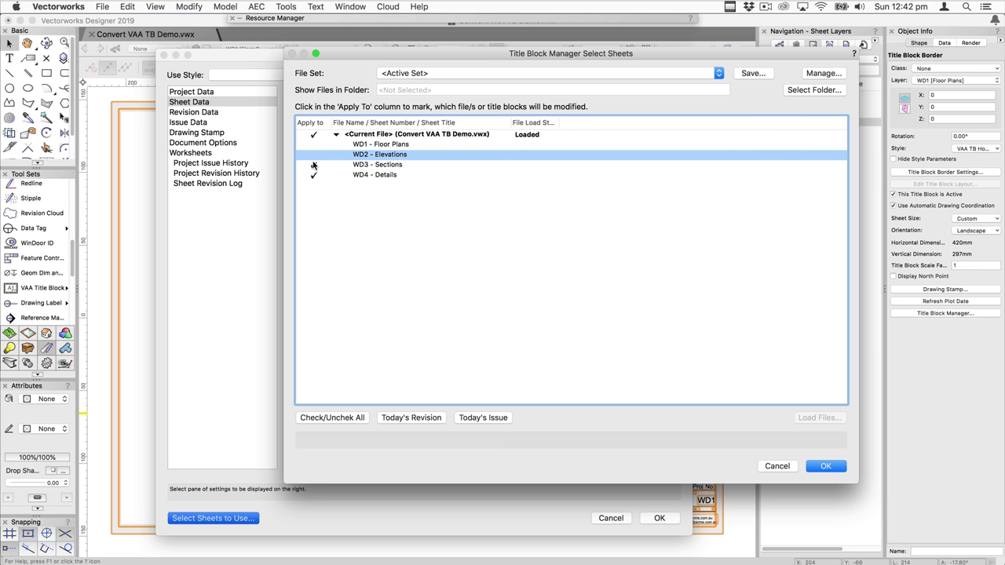
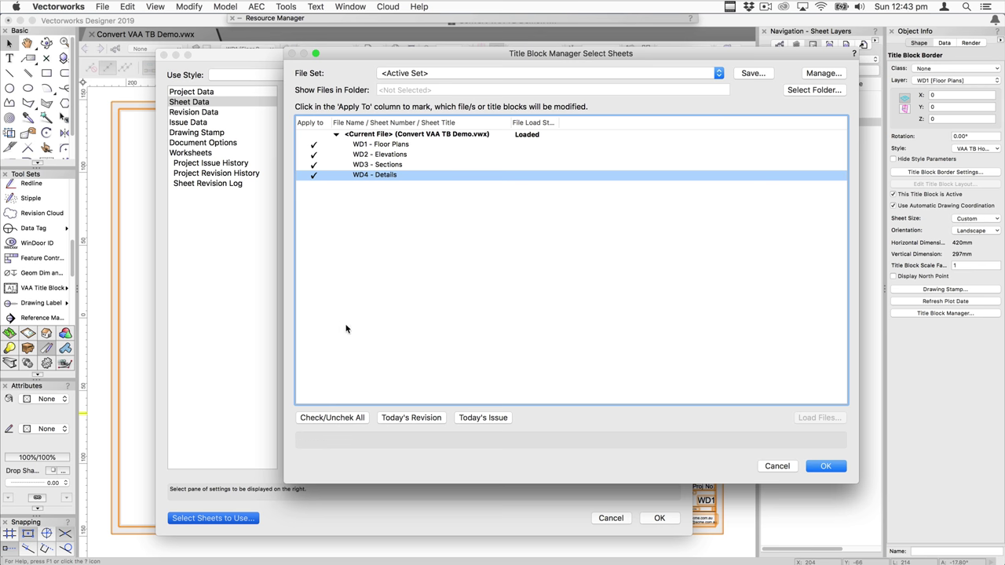
{"action": "key", "text": "Return"}
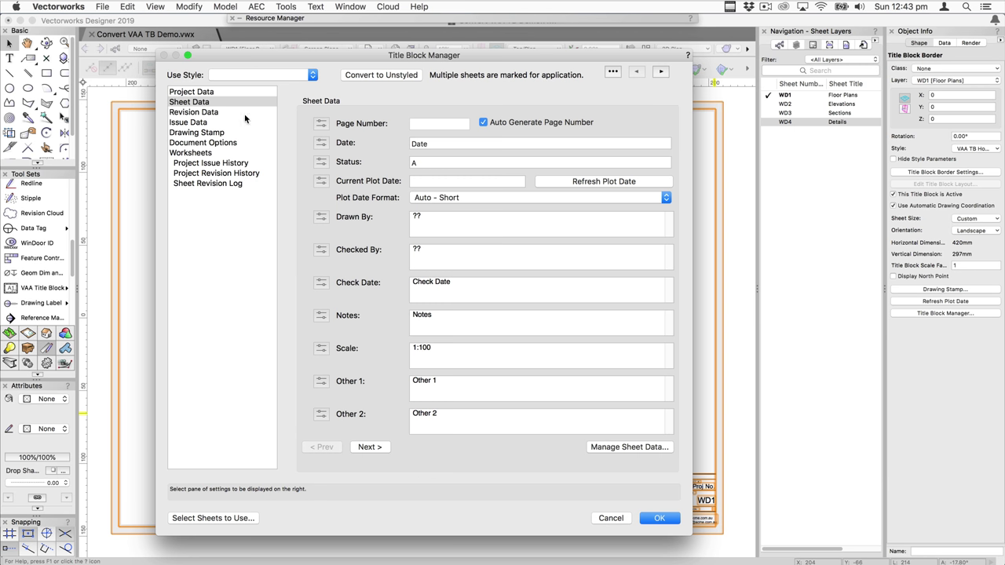
Add a revision dated 09/09/18 to all marked sheets, with the author's initials and the description "Test".
{"action": "left_click", "coordinate": [198, 113]}
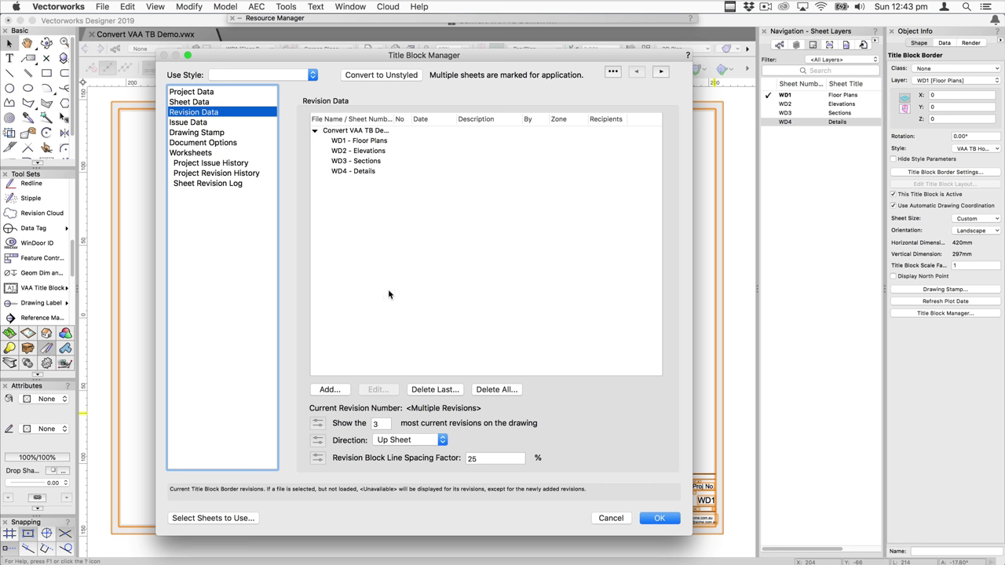
{"action": "left_click", "coordinate": [342, 388]}
{"action": "left_click", "coordinate": [522, 171]}
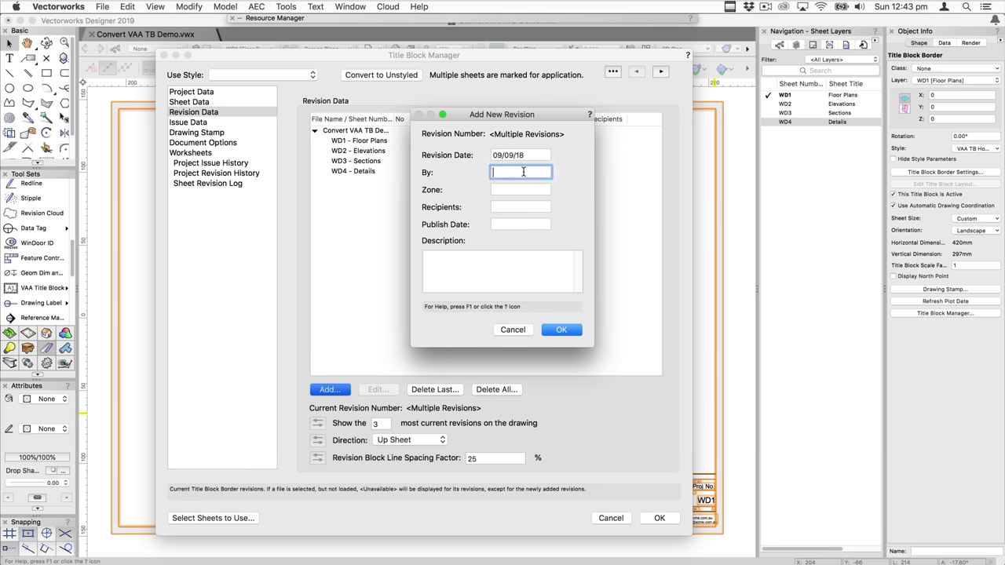
{"action": "type", "text": "JC"}
{"action": "left_click", "coordinate": [468, 270]}
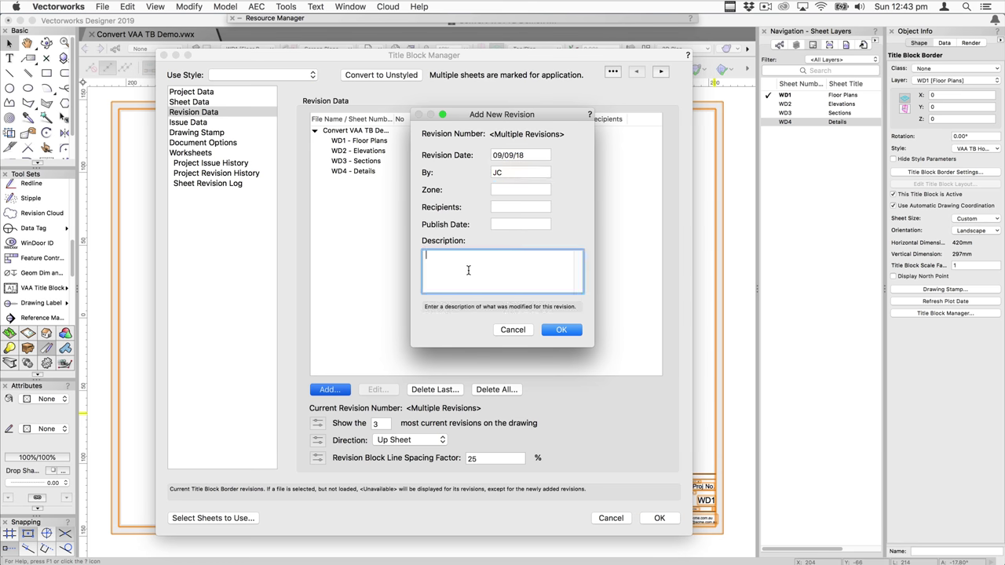
{"action": "type", "text": "Test"}
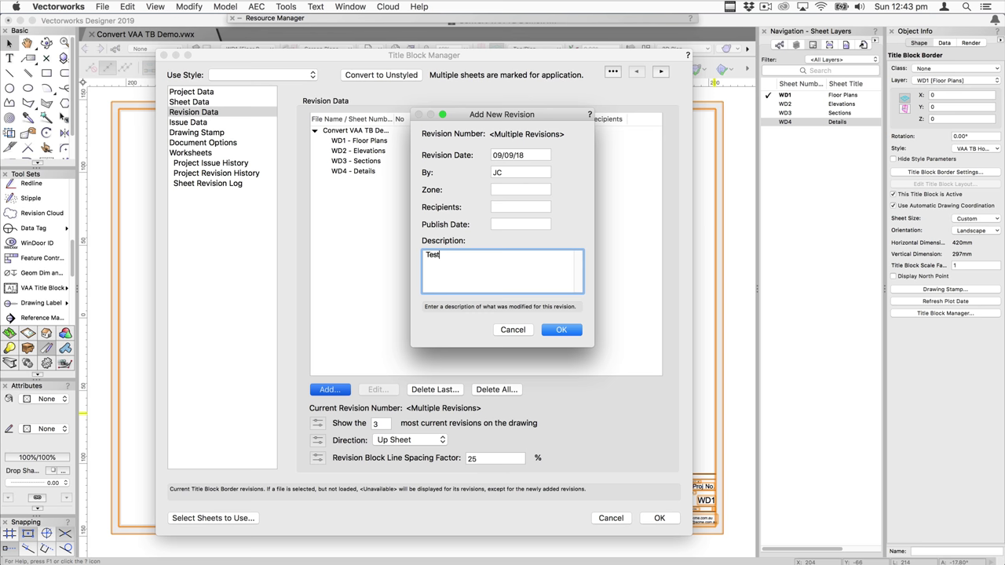
{"action": "left_click", "coordinate": [549, 329]}
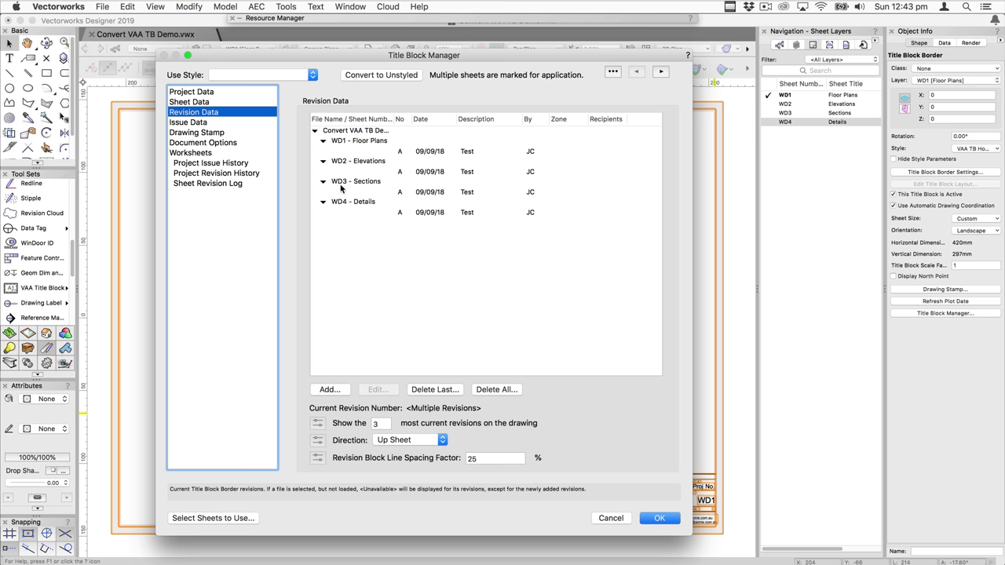
Exclude WD2 - Elevations and WD3 - Sections from the sheets to use, leaving WD1 and WD4 marked.
{"action": "left_click", "coordinate": [206, 519]}
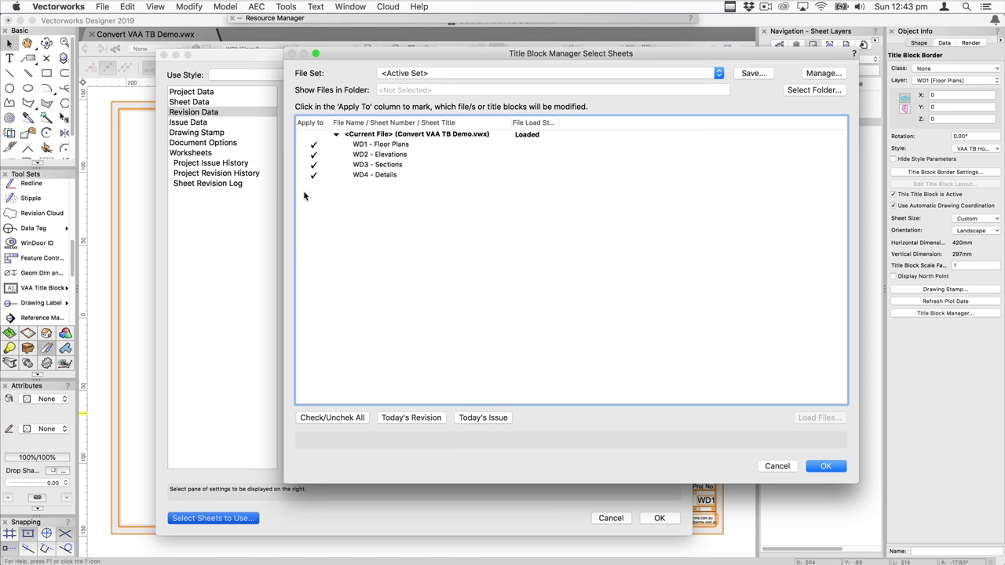
{"action": "left_click", "coordinate": [313, 155]}
{"action": "left_click", "coordinate": [314, 165]}
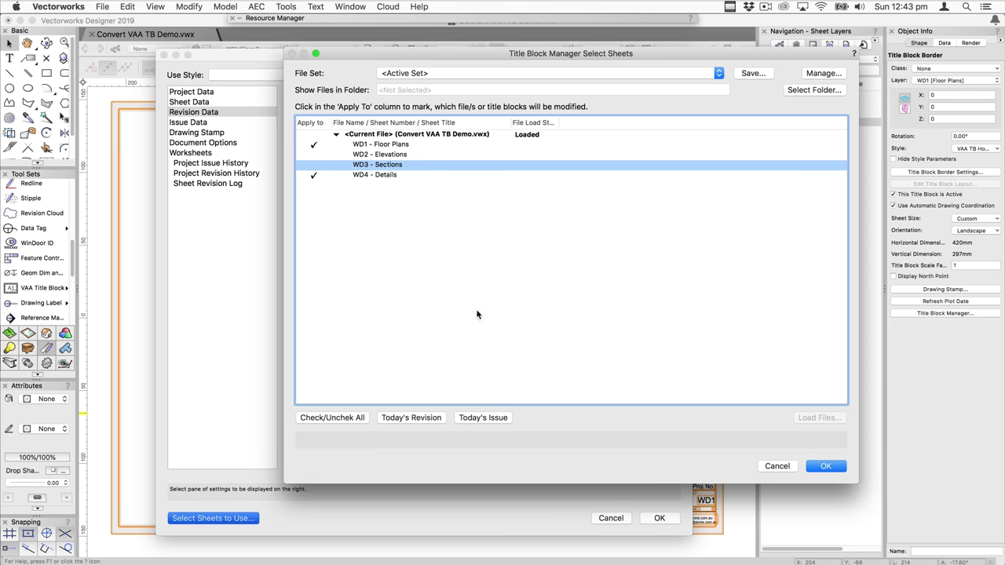
{"action": "left_click", "coordinate": [828, 465]}
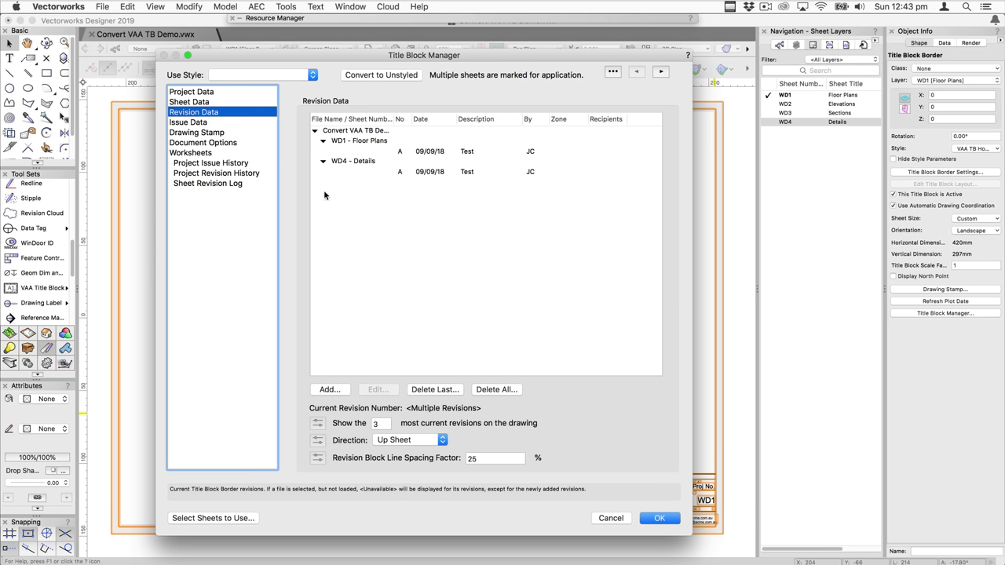
Add a revision dated 09/09/18 to WD1 and WD4, with the author's initials and the description "Test 2".
{"action": "left_click", "coordinate": [329, 390]}
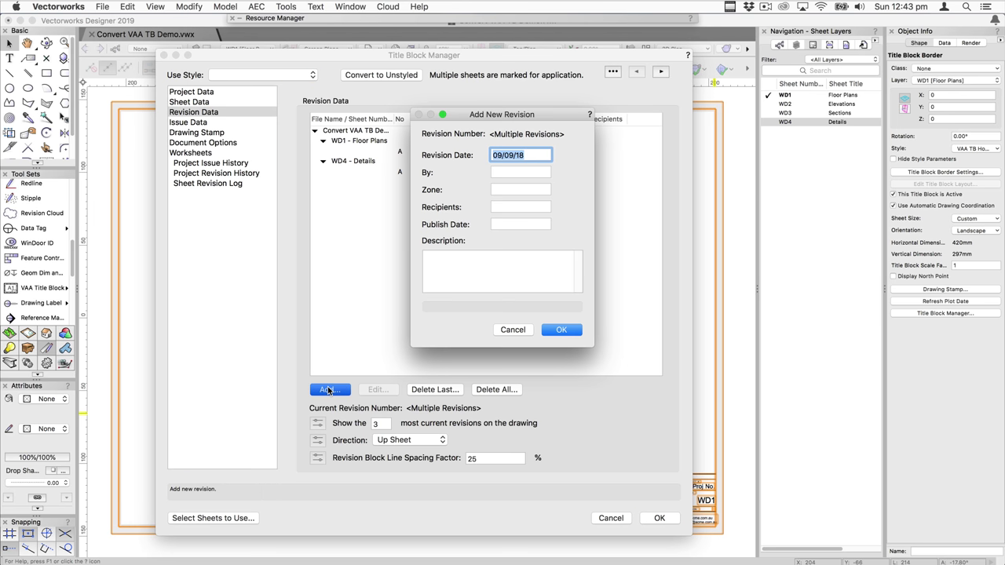
{"action": "left_click", "coordinate": [507, 172]}
{"action": "type", "text": "JC"}
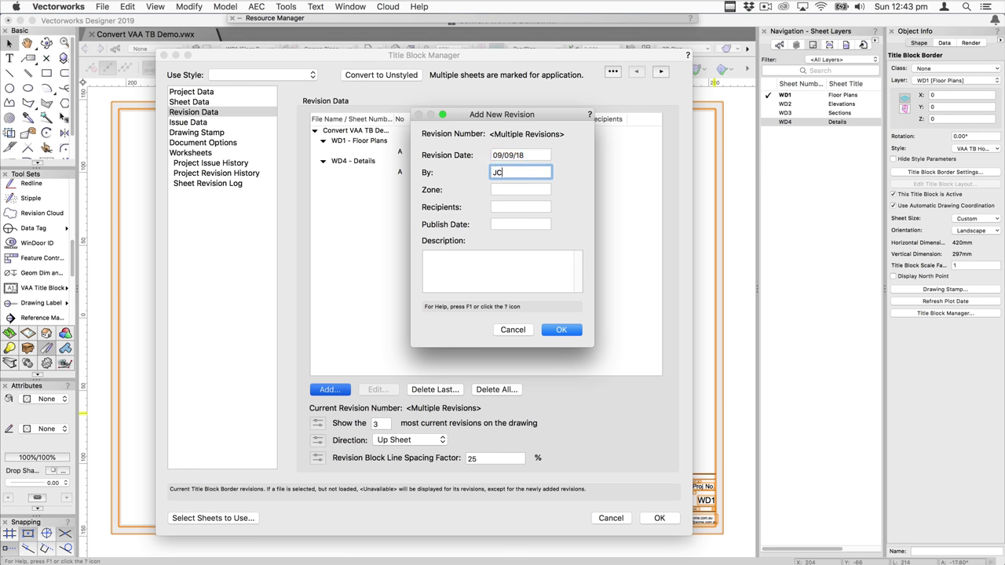
{"action": "left_click", "coordinate": [485, 259]}
{"action": "type", "text": "Test 2"}
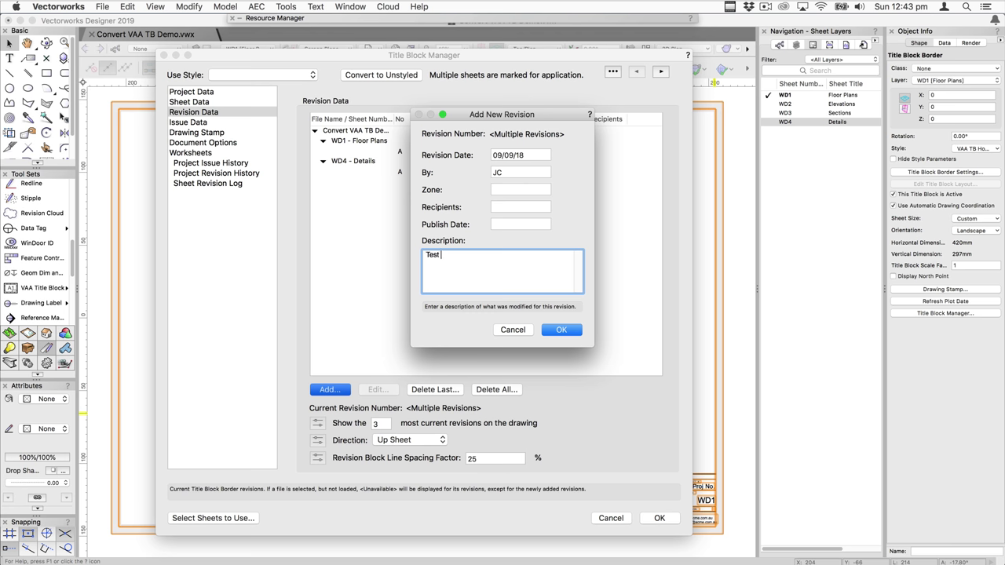
{"action": "left_click", "coordinate": [562, 329]}
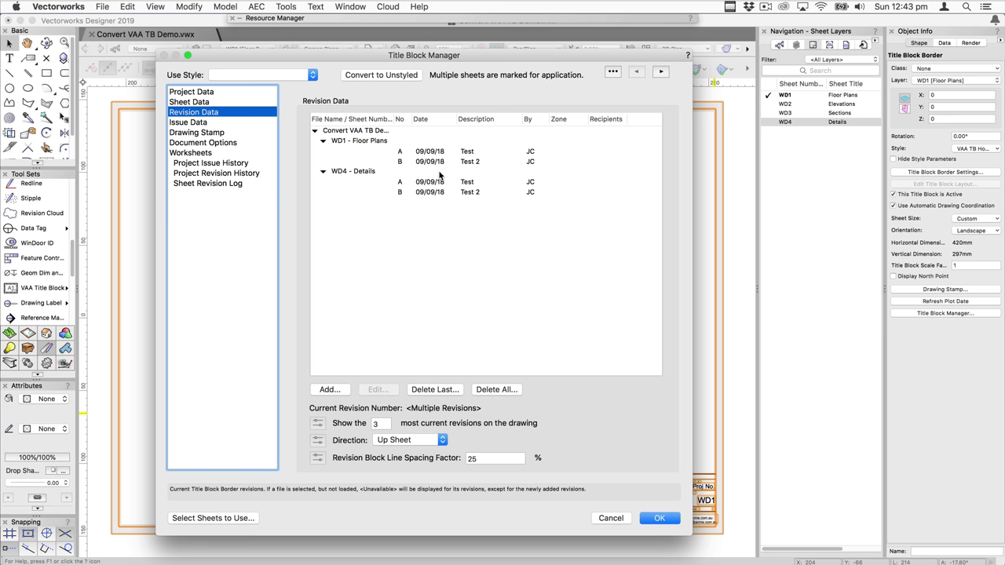
Collapse and expand the revision lists of WD1 - Floor Plans and WD4 - Details, ending with both collapsed.
{"action": "left_click", "coordinate": [322, 142]}
{"action": "left_click", "coordinate": [323, 151]}
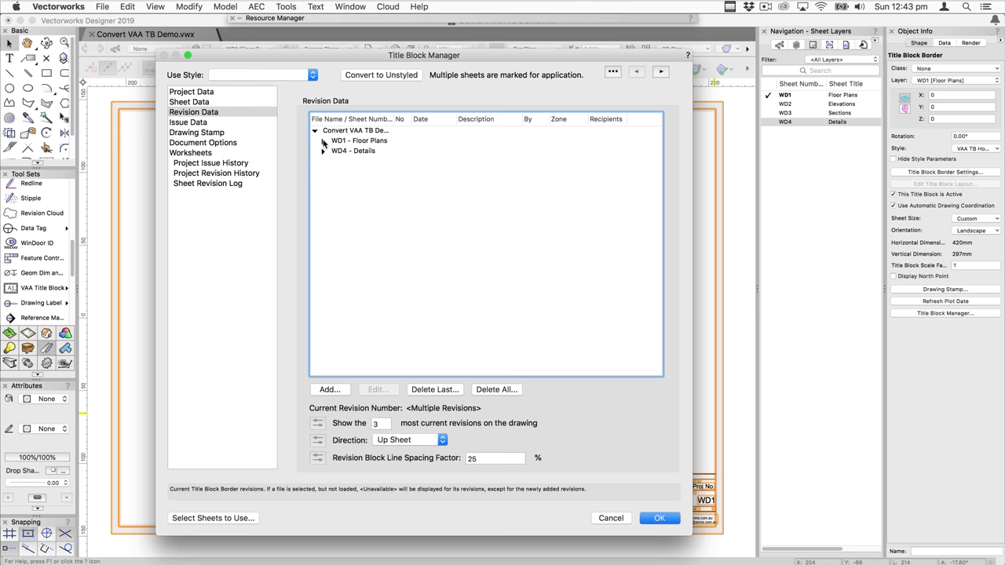
{"action": "left_click", "coordinate": [323, 140]}
{"action": "left_click", "coordinate": [325, 172]}
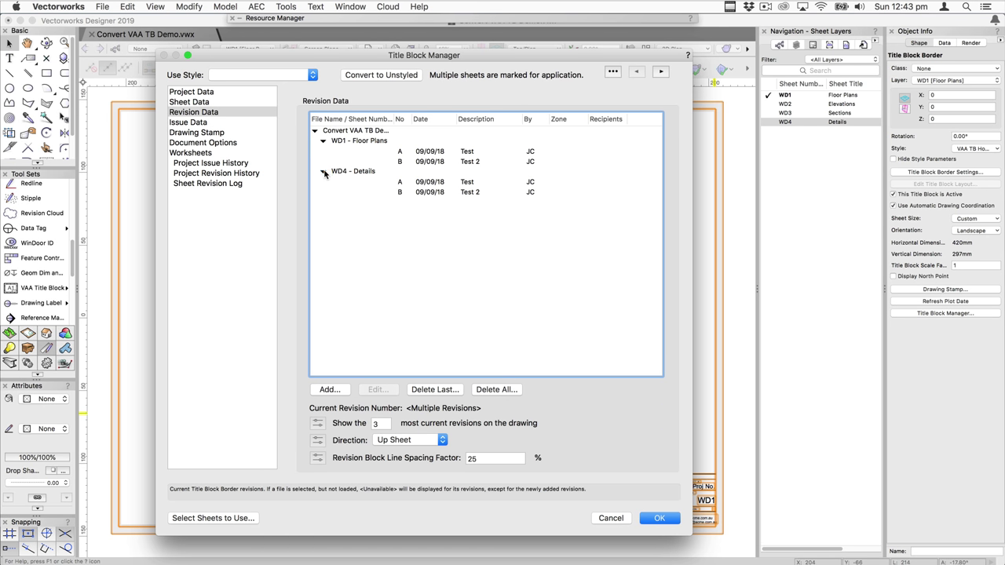
{"action": "left_click", "coordinate": [324, 172]}
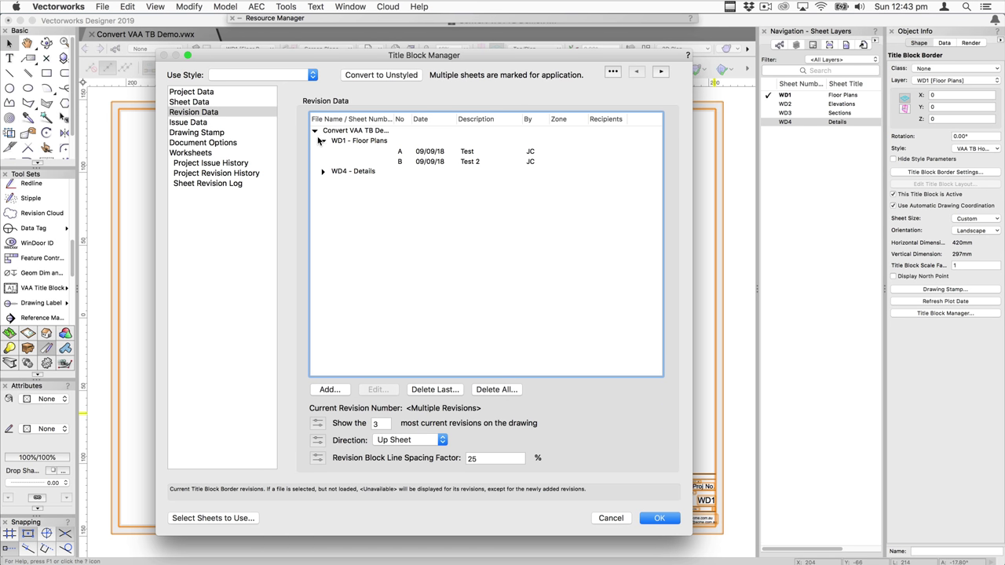
{"action": "left_click", "coordinate": [322, 142]}
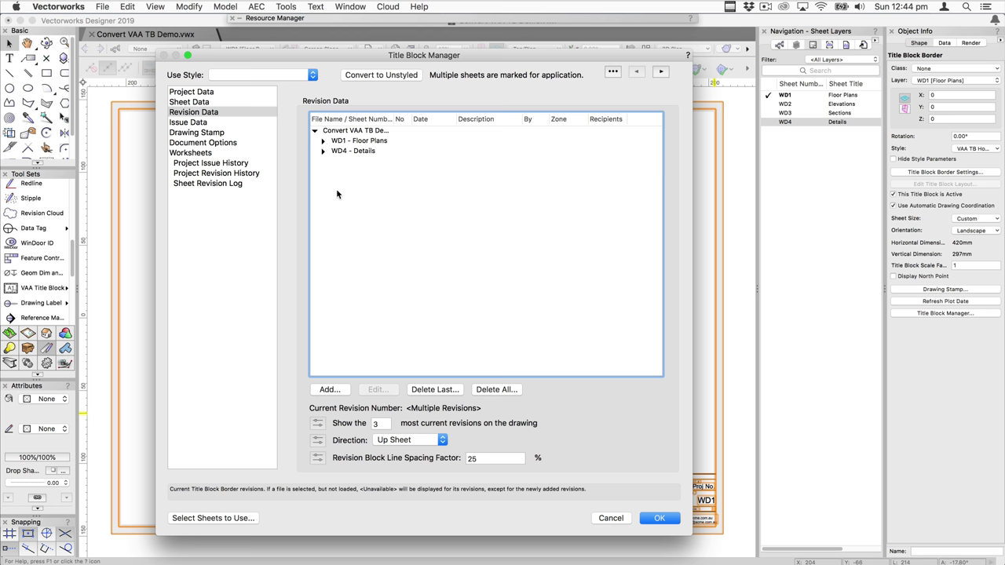
Enable creating or updating the Project Revision History worksheet, keeping the worksheet name Transmittal.
{"action": "left_click", "coordinate": [247, 174]}
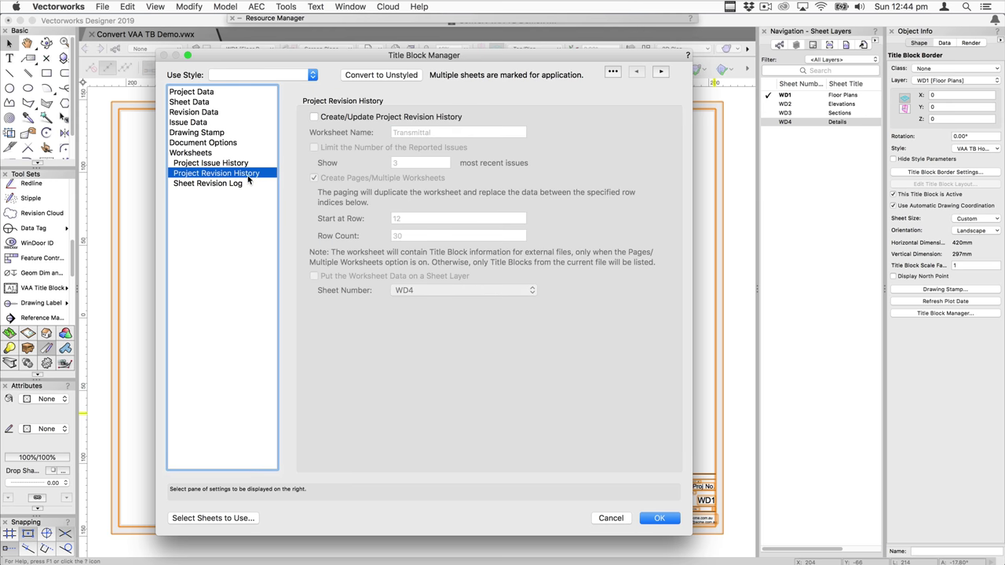
{"action": "left_click", "coordinate": [330, 116]}
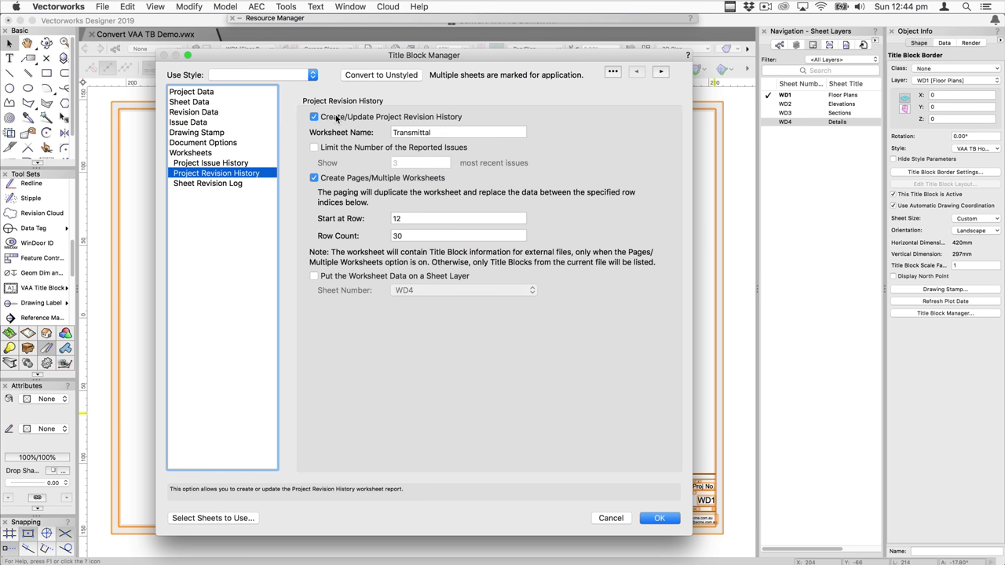
{"action": "left_click", "coordinate": [442, 131]}
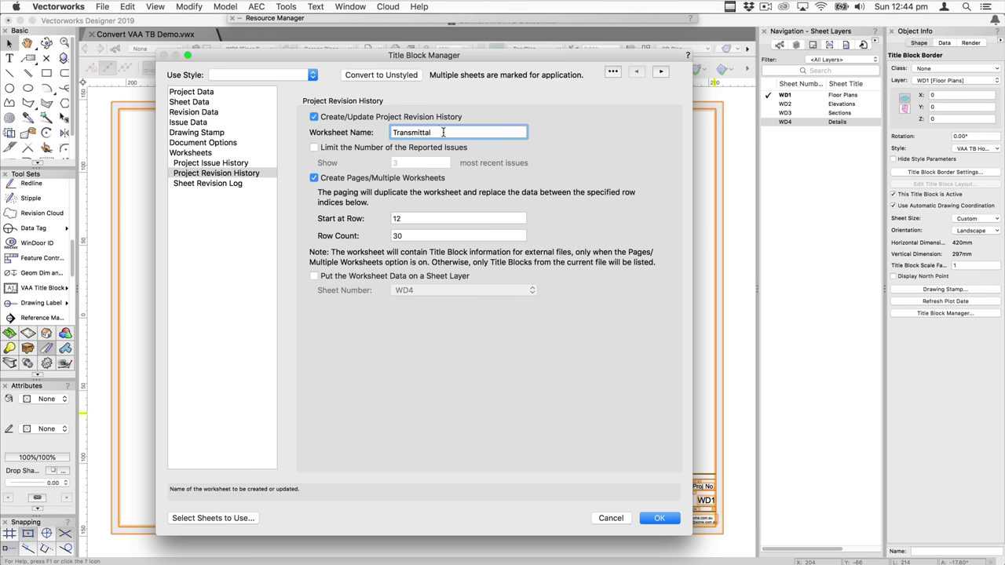
{"action": "left_click_drag", "start_coordinate": [443, 132], "coordinate": [361, 134]}
Put the worksheet data on a new sheet layer Sht-1 titled "Transmittal Sheet", and check the start row and row count settings.
{"action": "left_click", "coordinate": [314, 276]}
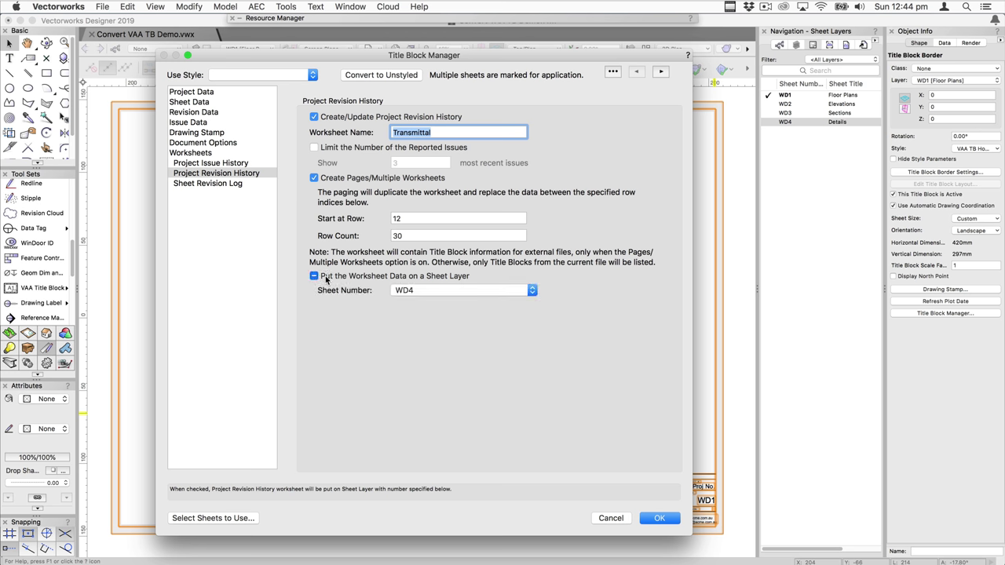
{"action": "left_click", "coordinate": [437, 290]}
{"action": "left_click", "coordinate": [430, 302]}
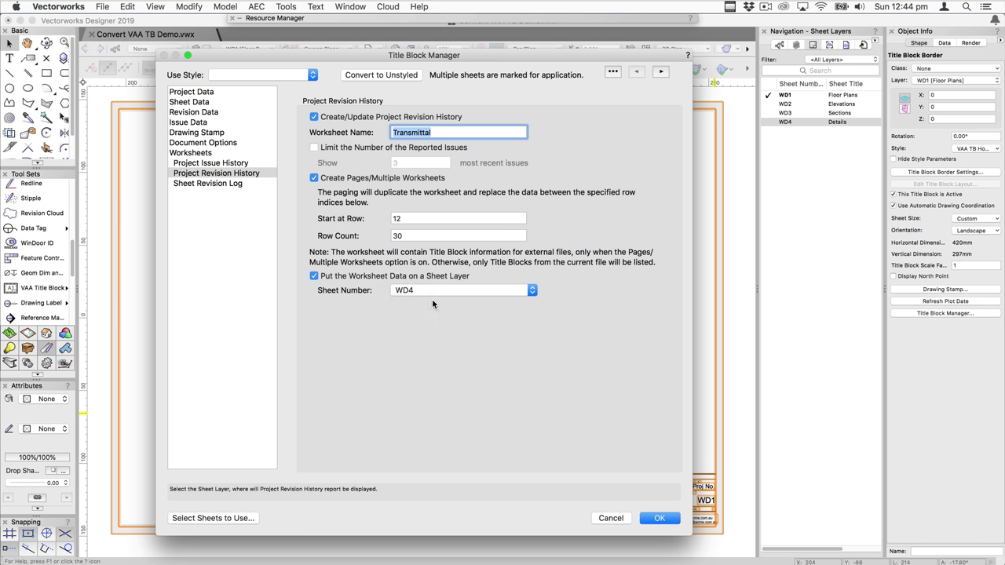
{"action": "key", "text": "Tab"}
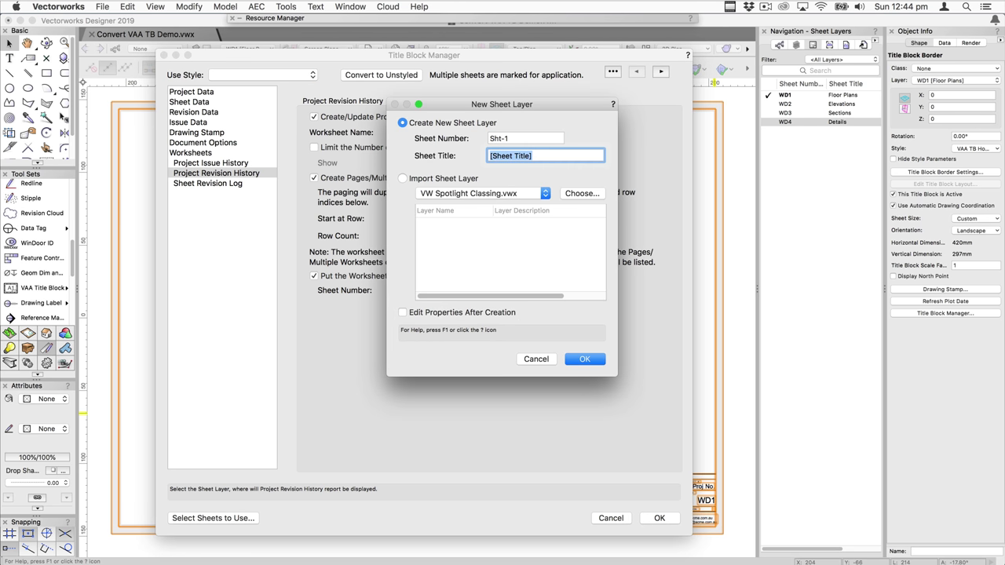
{"action": "type", "text": "Trainsmittal Sheet"}
{"action": "left_click", "coordinate": [502, 155]}
{"action": "key", "text": "BackSpace"}
{"action": "left_click", "coordinate": [585, 360]}
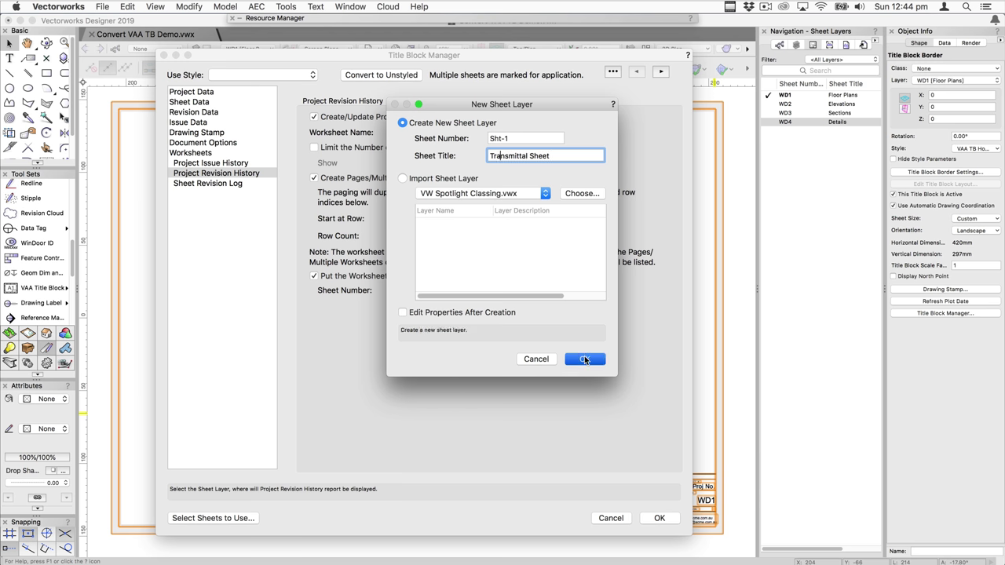
{"action": "double_click", "coordinate": [408, 219]}
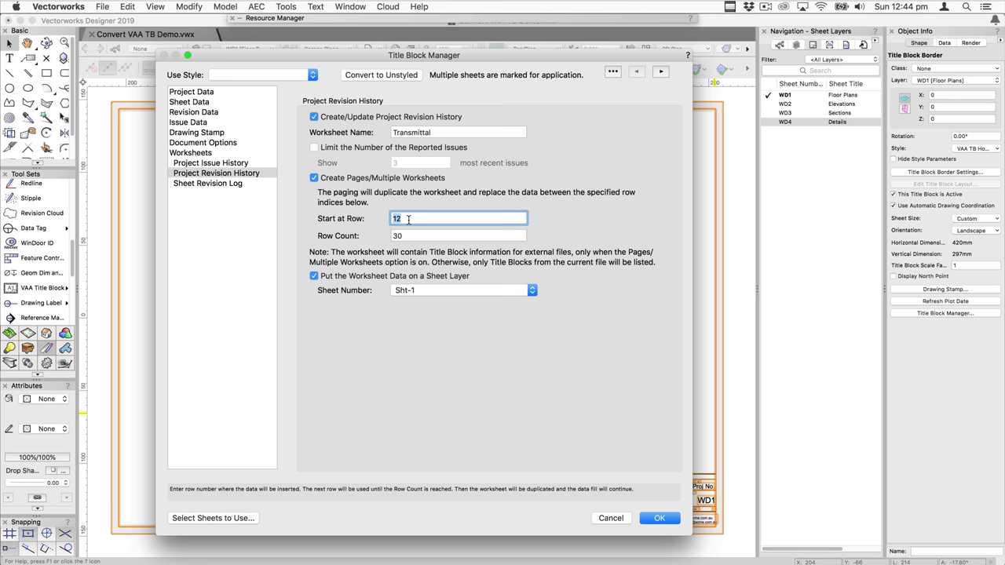
{"action": "double_click", "coordinate": [398, 235]}
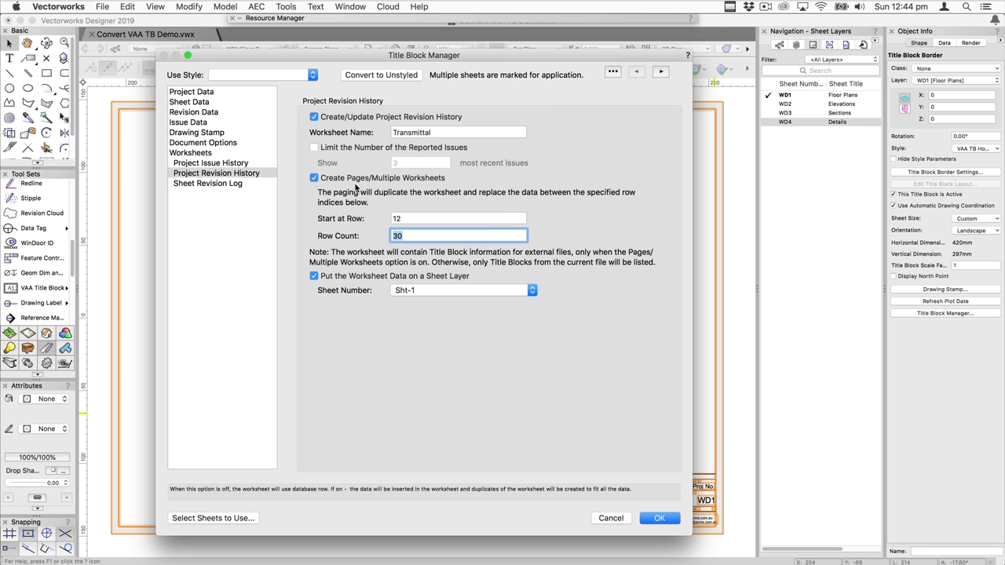
Include WD3 - Sections and WD2 - Elevations in the sheets to use again, so WD1 to WD4 are all marked.
{"action": "left_click", "coordinate": [206, 518]}
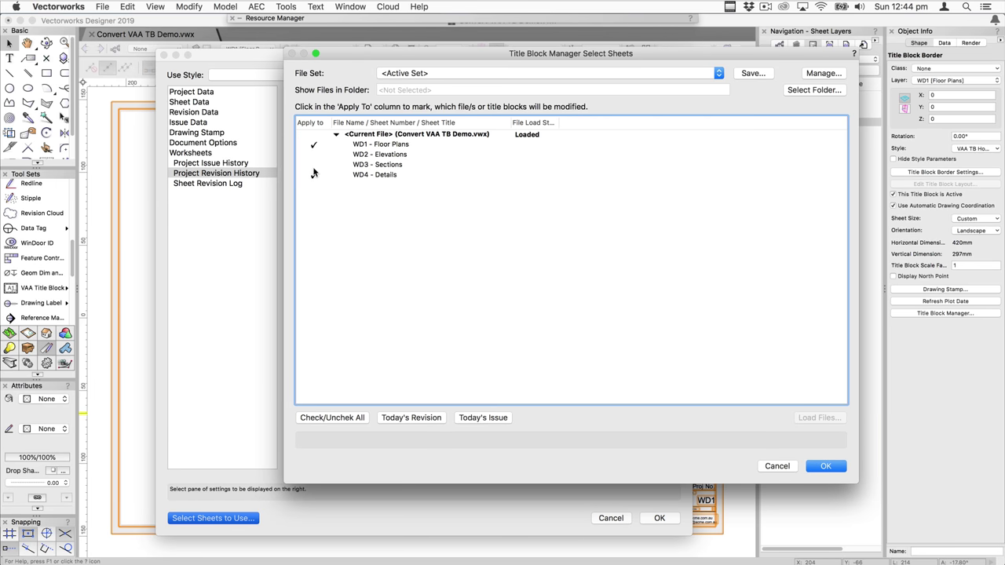
{"action": "left_click", "coordinate": [314, 164]}
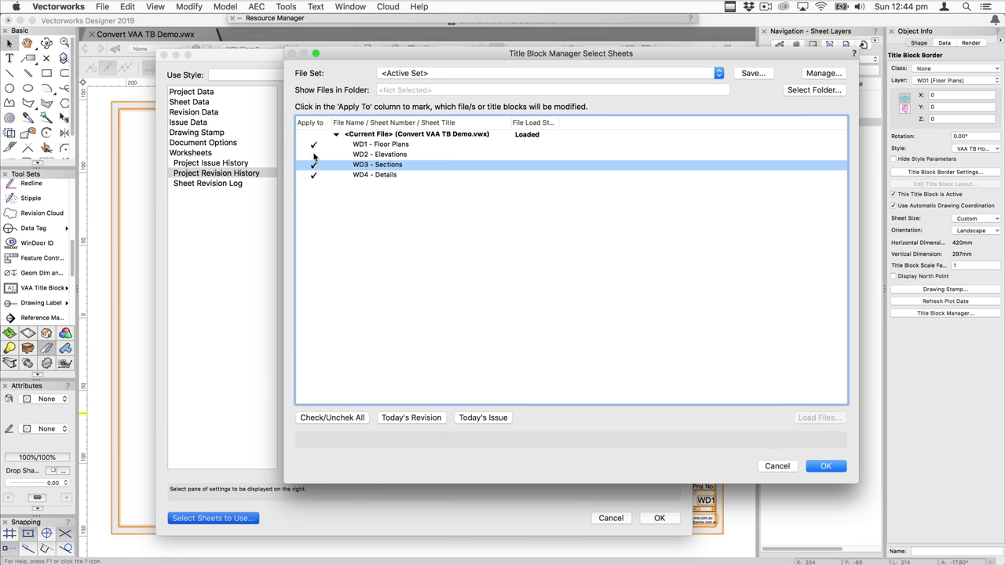
{"action": "left_click", "coordinate": [314, 155]}
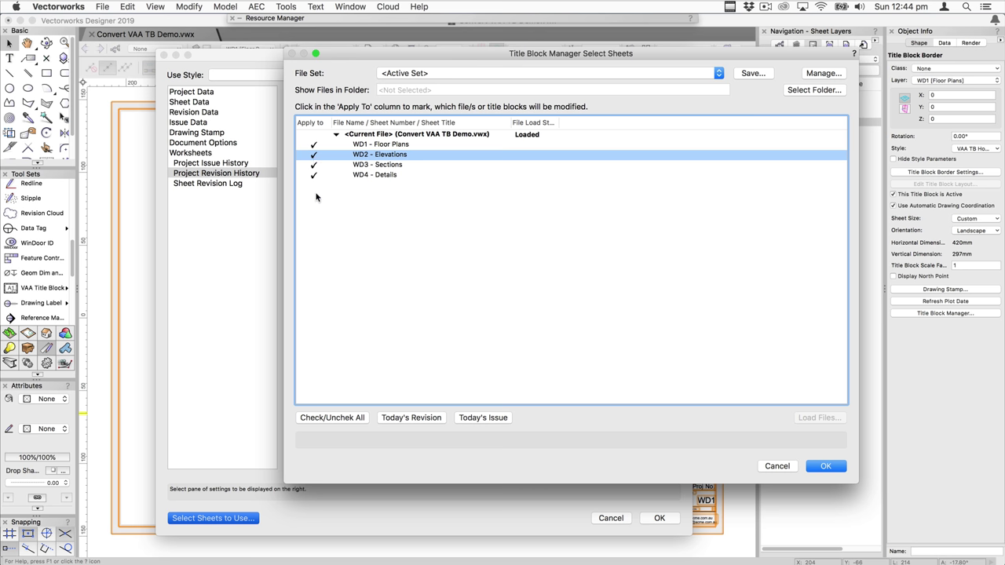
{"action": "left_click", "coordinate": [826, 467]}
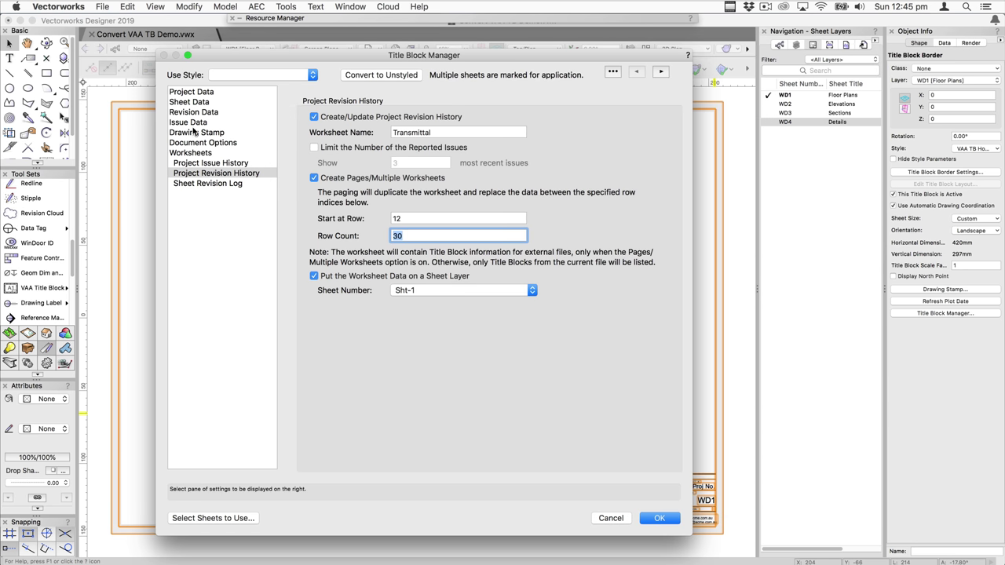
Add a new issue dated 09/09/18 to the issue data, with the author's initials and the description "Client".
{"action": "left_click", "coordinate": [187, 122]}
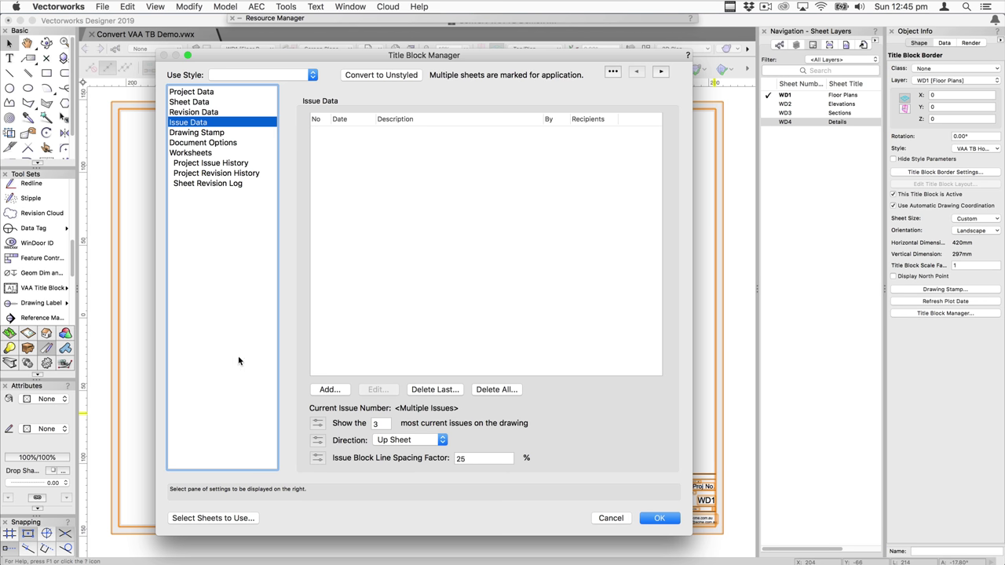
{"action": "left_click", "coordinate": [328, 389]}
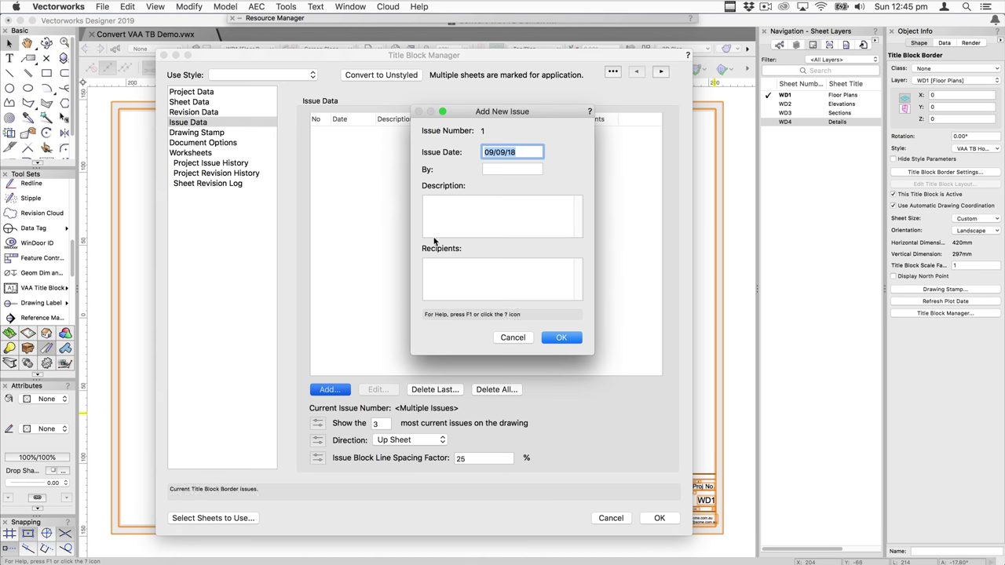
{"action": "left_click", "coordinate": [509, 168]}
{"action": "type", "text": "JC"}
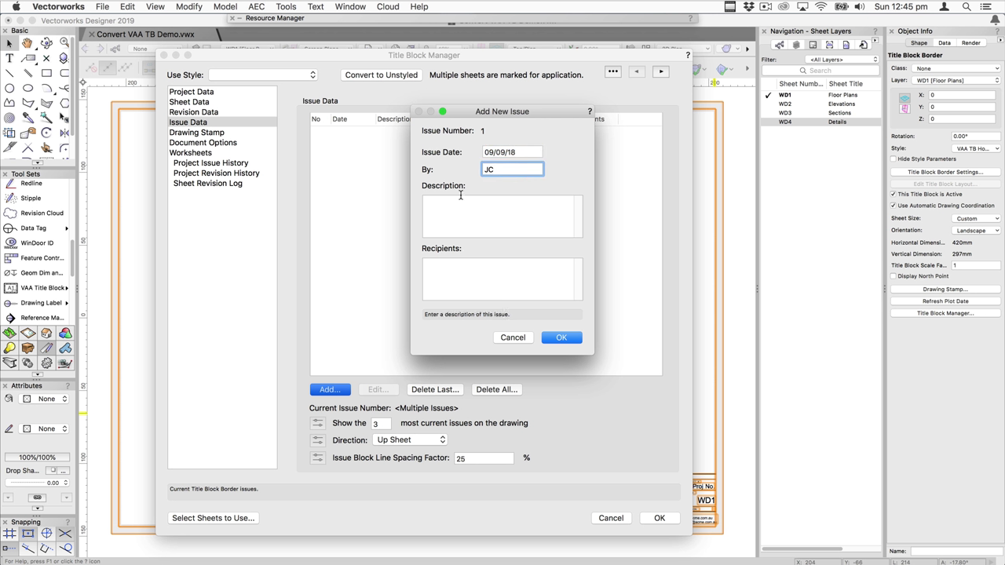
{"action": "key", "text": "Tab"}
{"action": "type", "text": "Clie"}
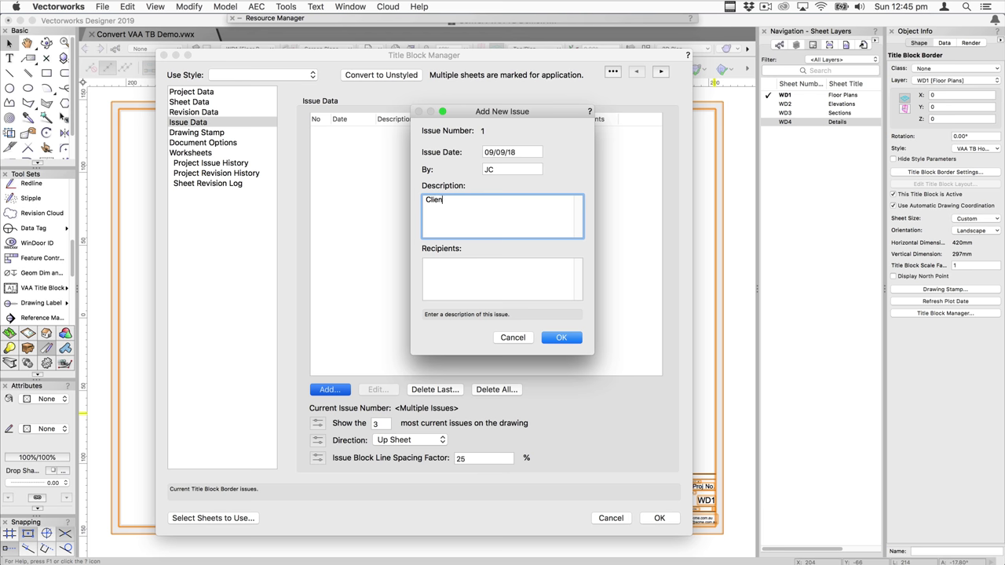
{"action": "type", "text": "nt"}
{"action": "left_click", "coordinate": [558, 340]}
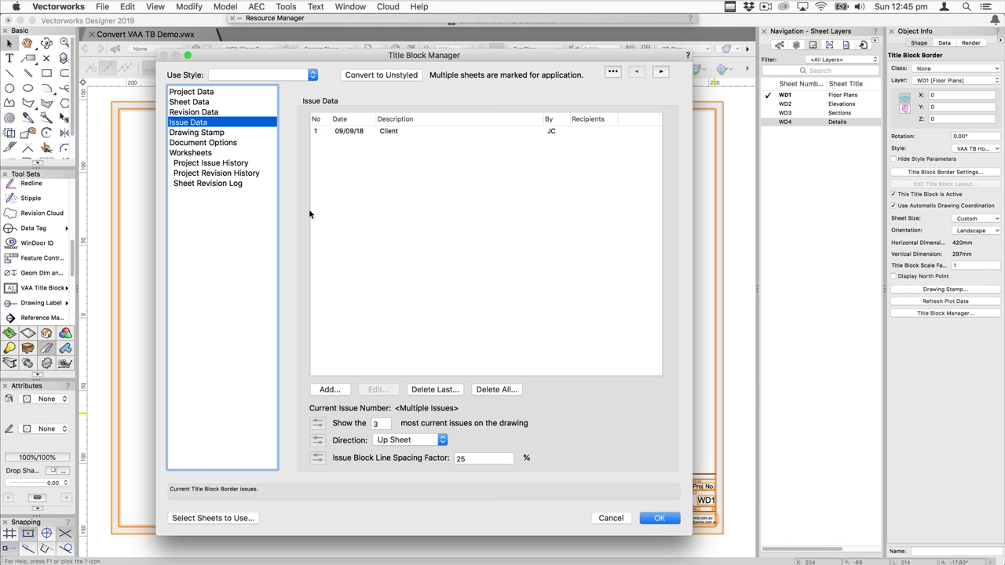
Apply the Title Block Manager changes with the Project Revision History worksheet still enabled, and open sheet layer Sht-1 to view the transmittal.
{"action": "left_click", "coordinate": [217, 172]}
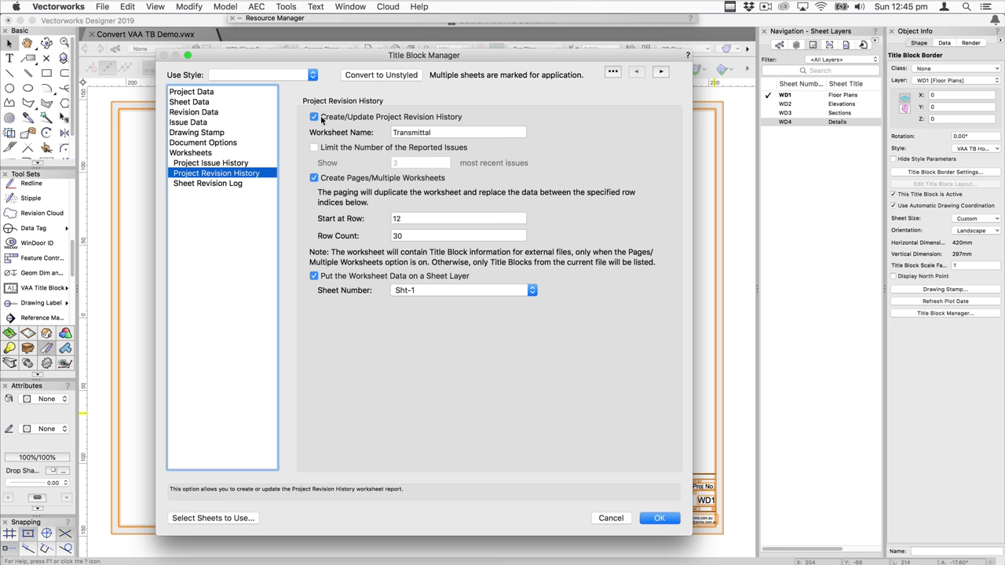
{"action": "left_click", "coordinate": [323, 119]}
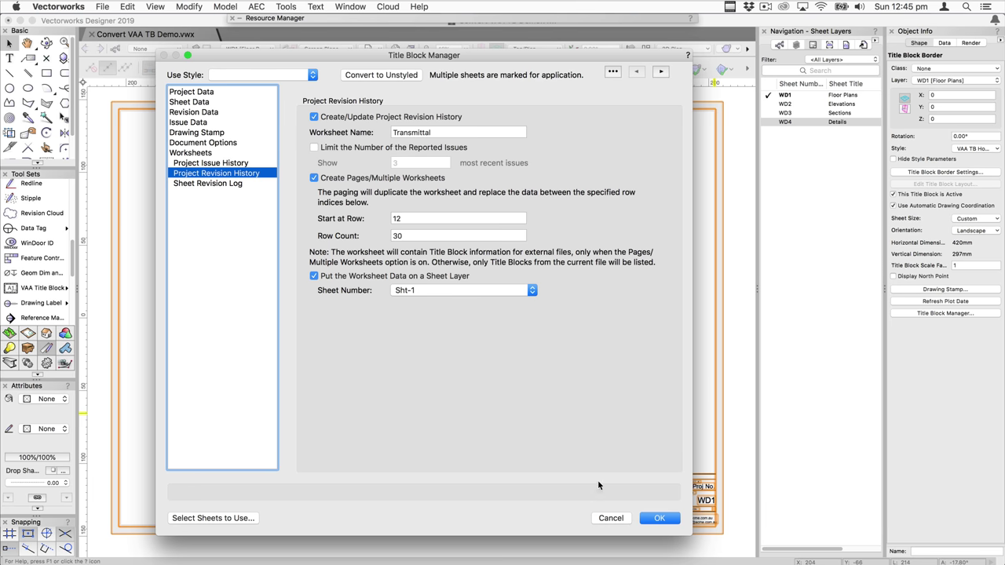
{"action": "left_click", "coordinate": [660, 518]}
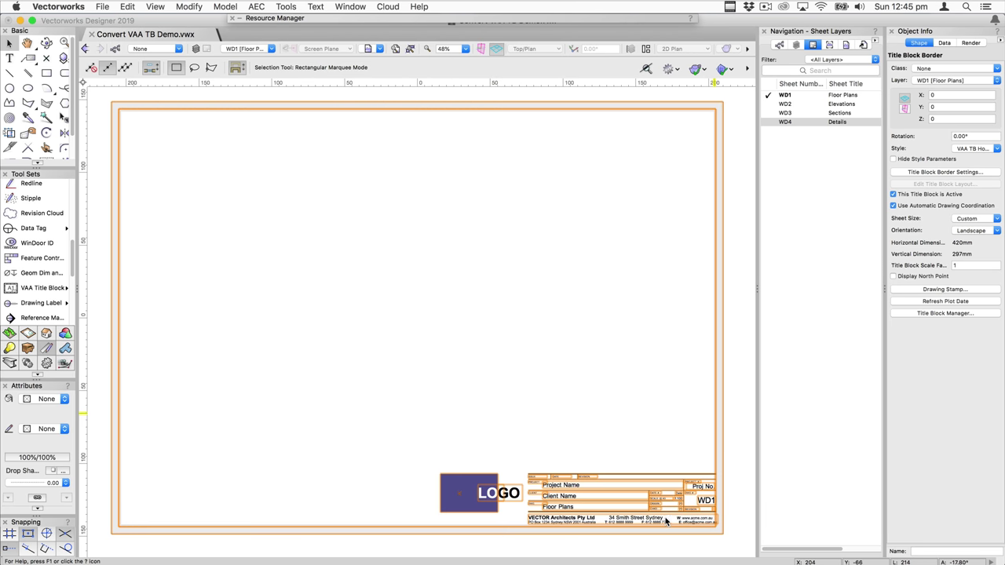
{"action": "left_click", "coordinate": [829, 132]}
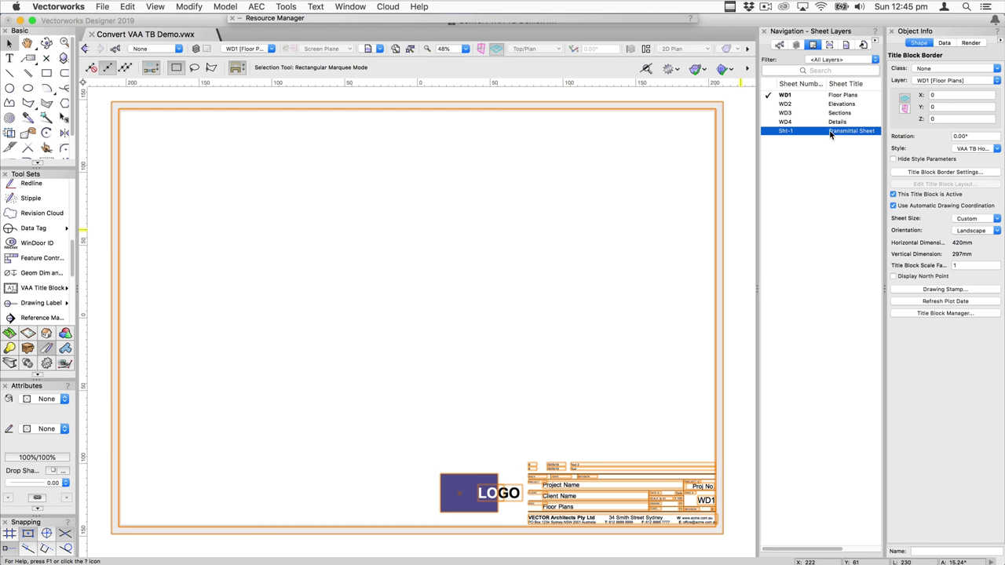
{"action": "left_click", "coordinate": [769, 132]}
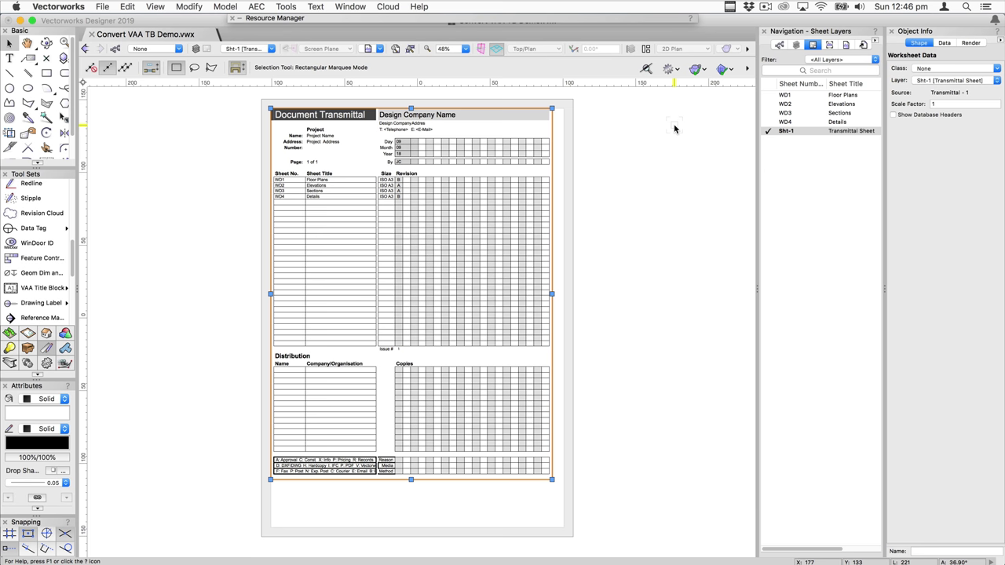
Switch to sheet layer WD4, select its title block border and open its issue data in the Title Block Manager.
{"action": "key", "text": "super+Page_Up"}
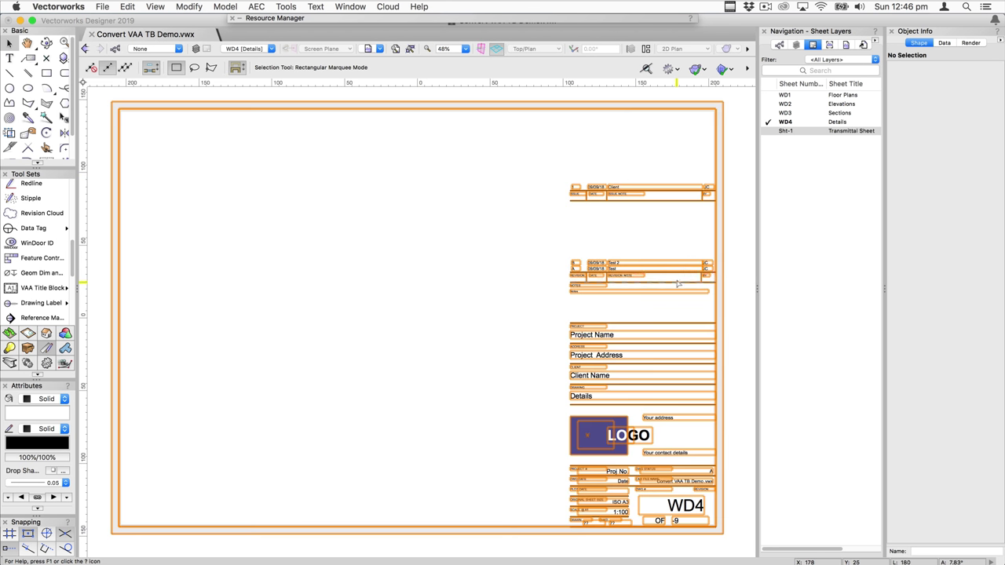
{"action": "left_click", "coordinate": [688, 254]}
{"action": "left_click", "coordinate": [921, 313]}
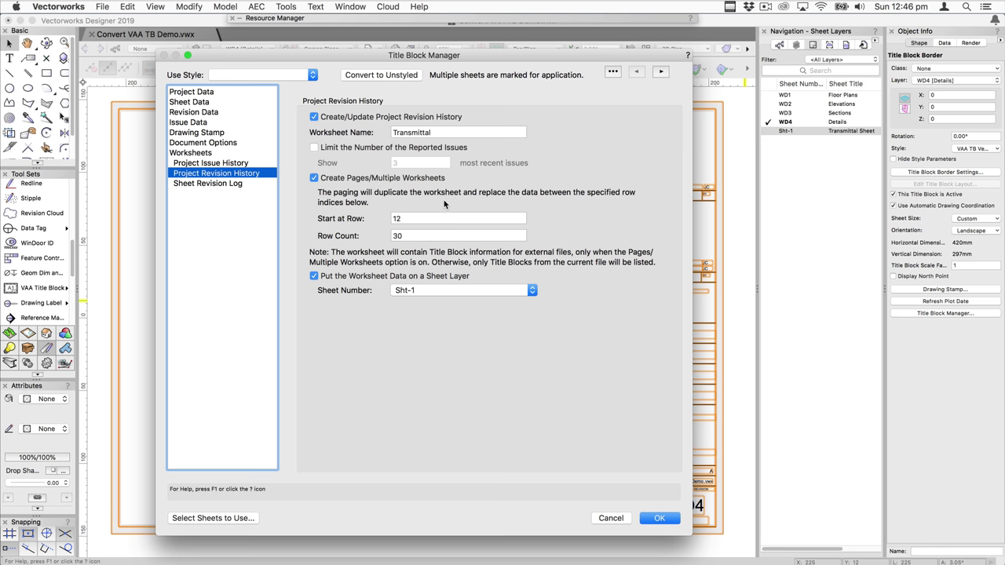
{"action": "left_click", "coordinate": [226, 121]}
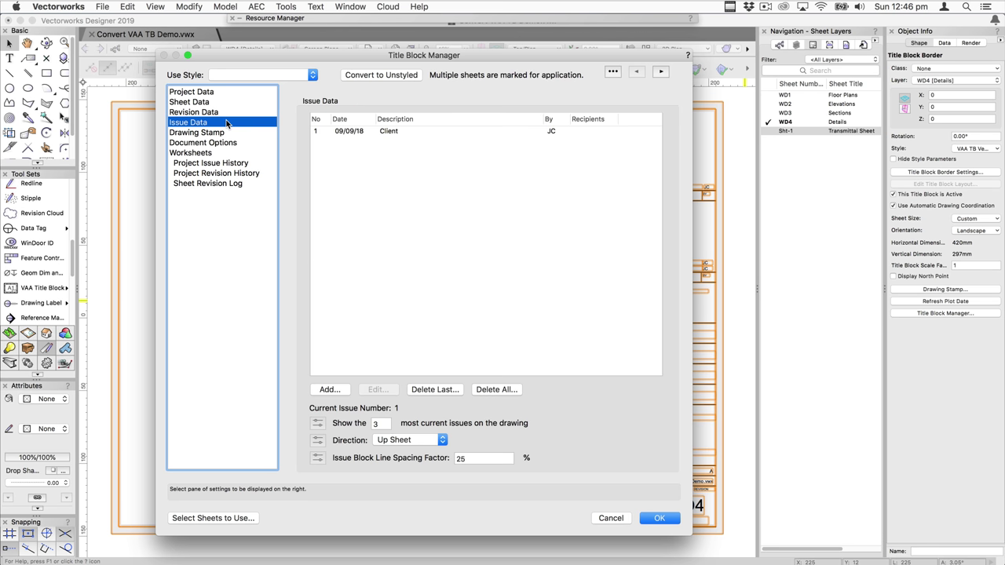